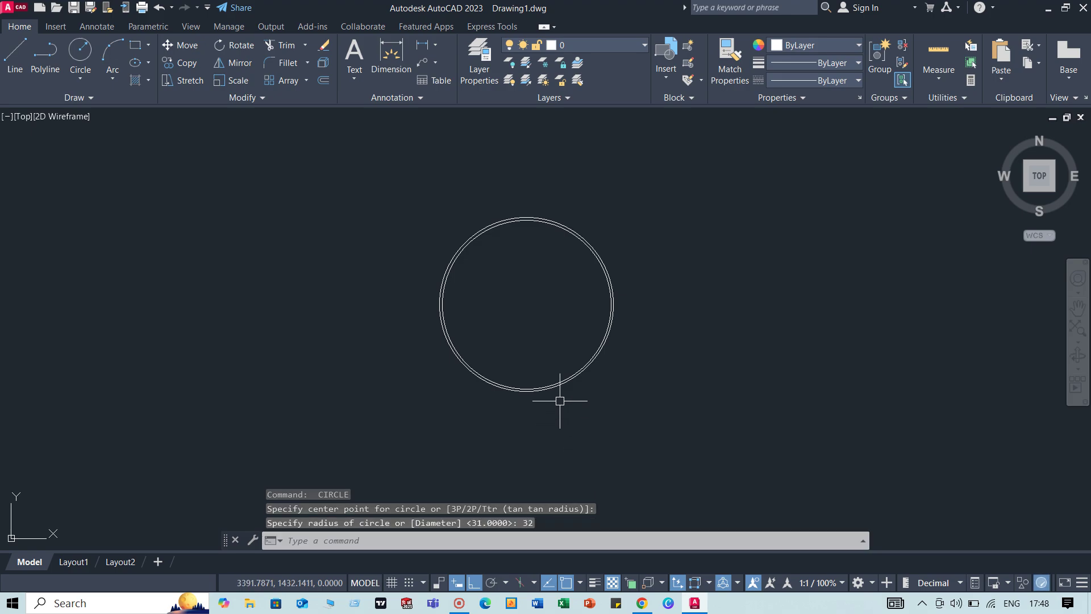
- Draw a circle of radius 28 concentric with the two existing large circles
{"action": "left_click", "coordinate": [526, 303]}
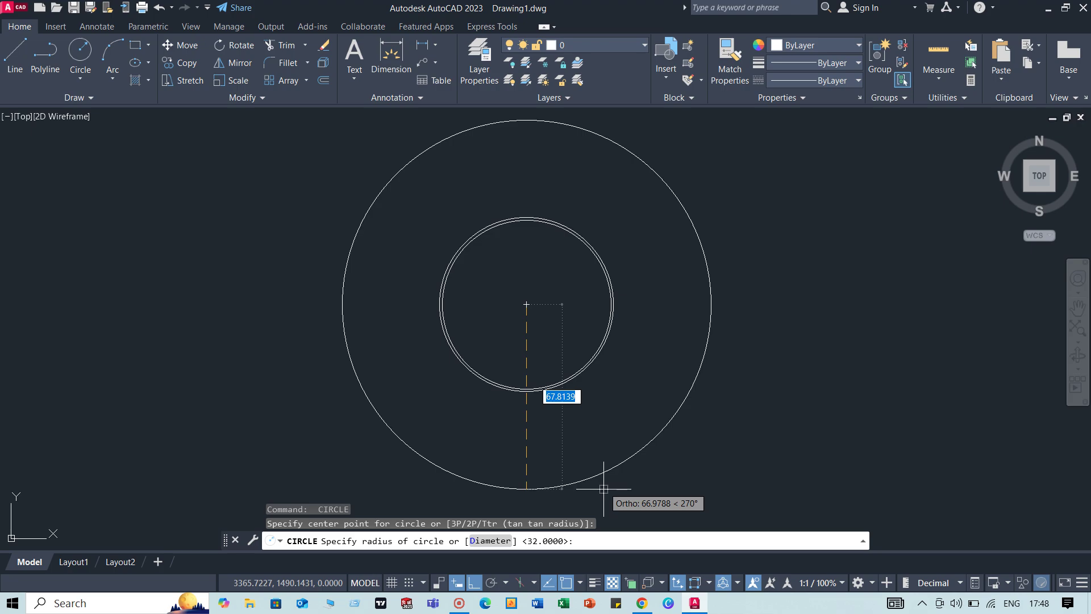
{"action": "type", "text": "28"}
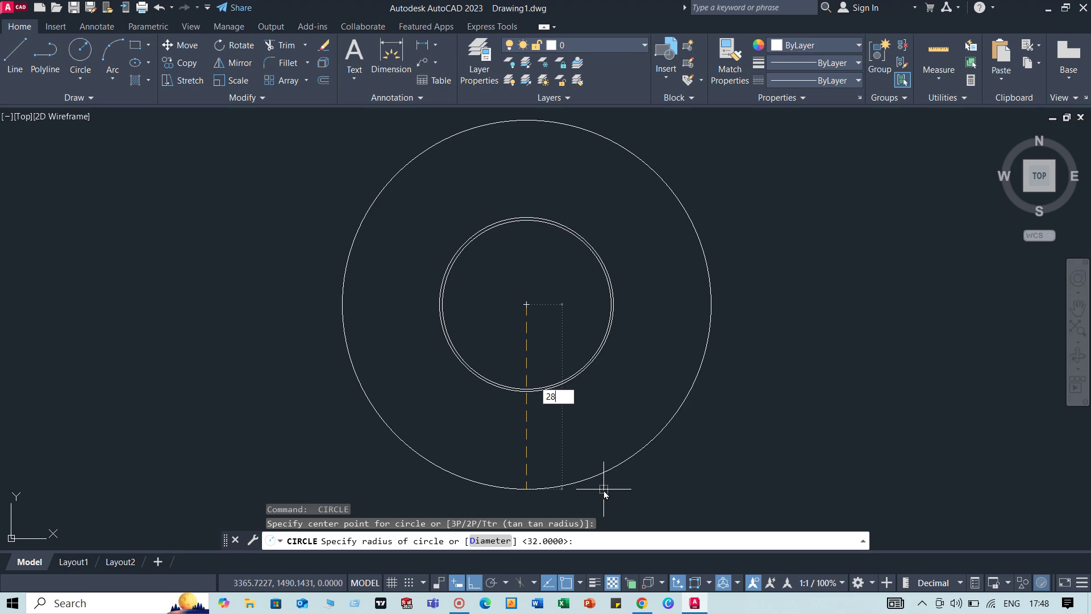
{"action": "key", "text": "Return"}
- Draw two small circles of radius 5 and radius 6 at the shared centre of the large circles
{"action": "type", "text": "c"}
{"action": "key", "text": "Return"}
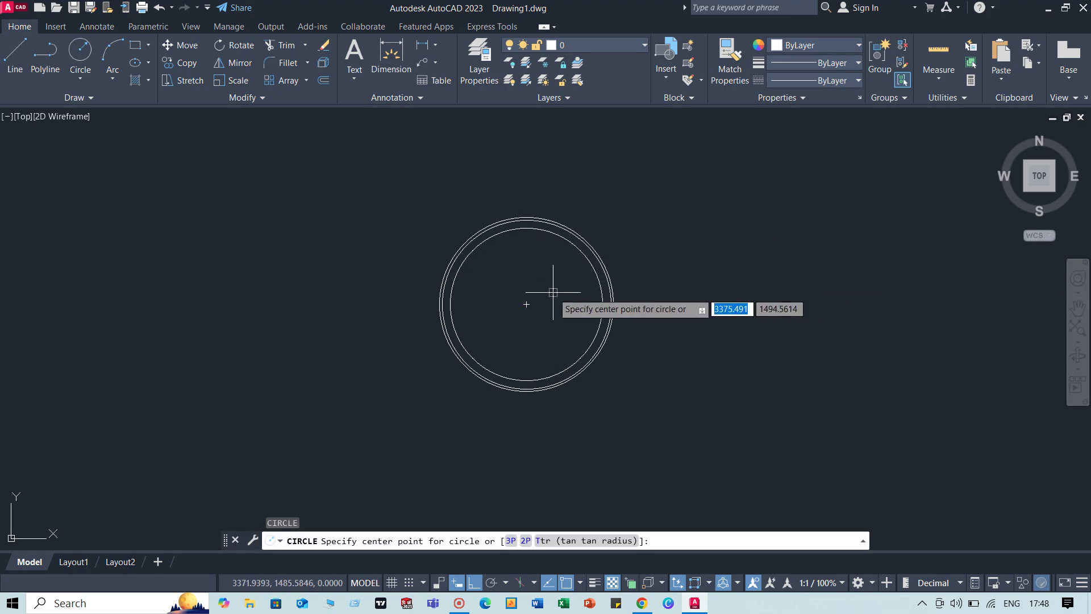
{"action": "left_click", "coordinate": [526, 304]}
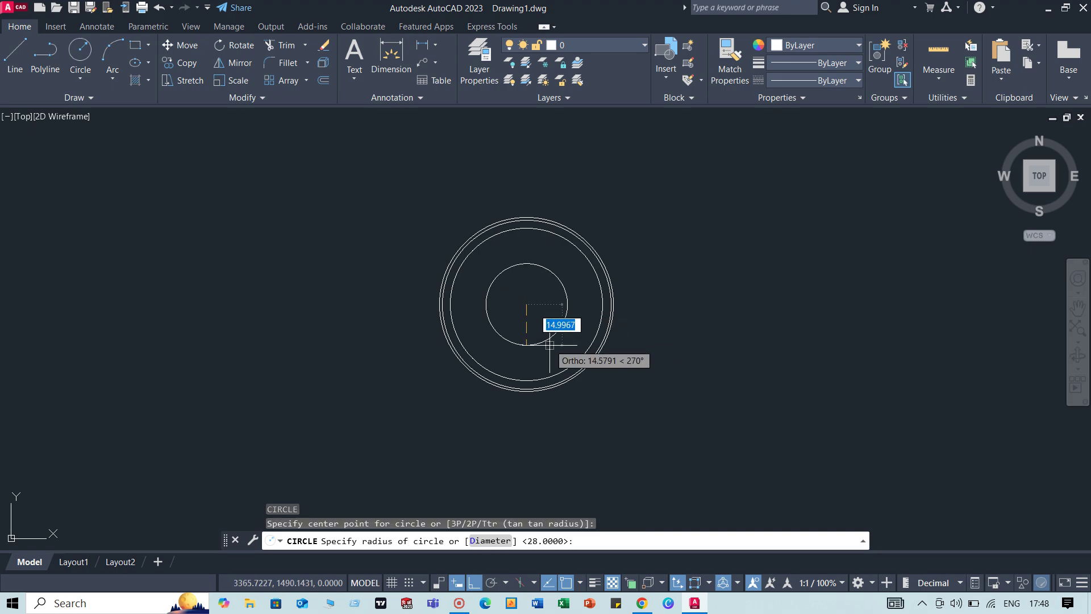
{"action": "type", "text": "5"}
{"action": "key", "text": "Return"}
{"action": "key", "text": "Return"}
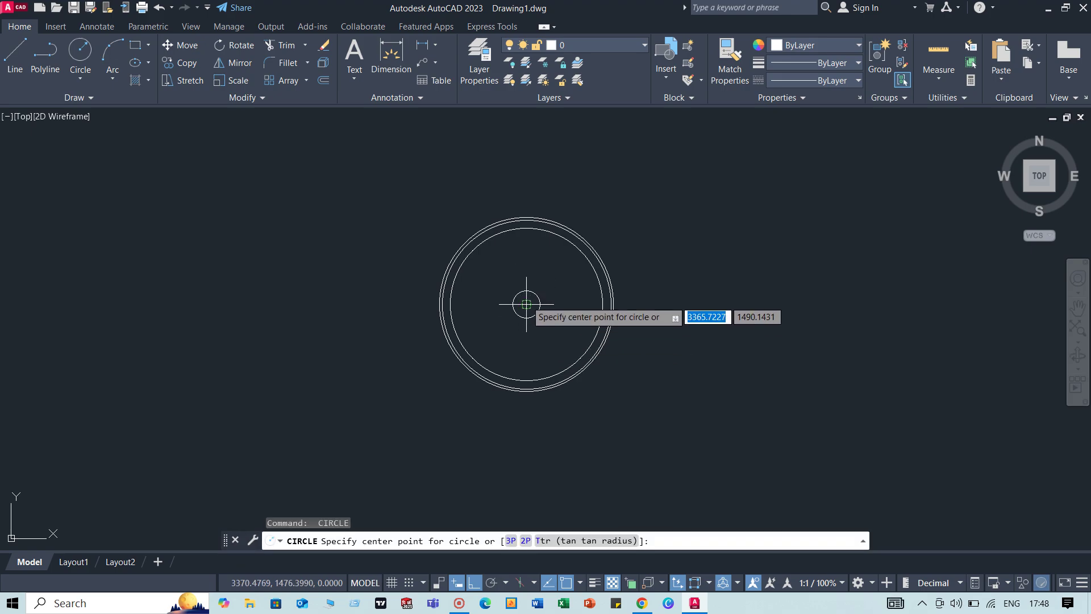
{"action": "left_click", "coordinate": [526, 304]}
{"action": "type", "text": "6"}
{"action": "key", "text": "Return"}
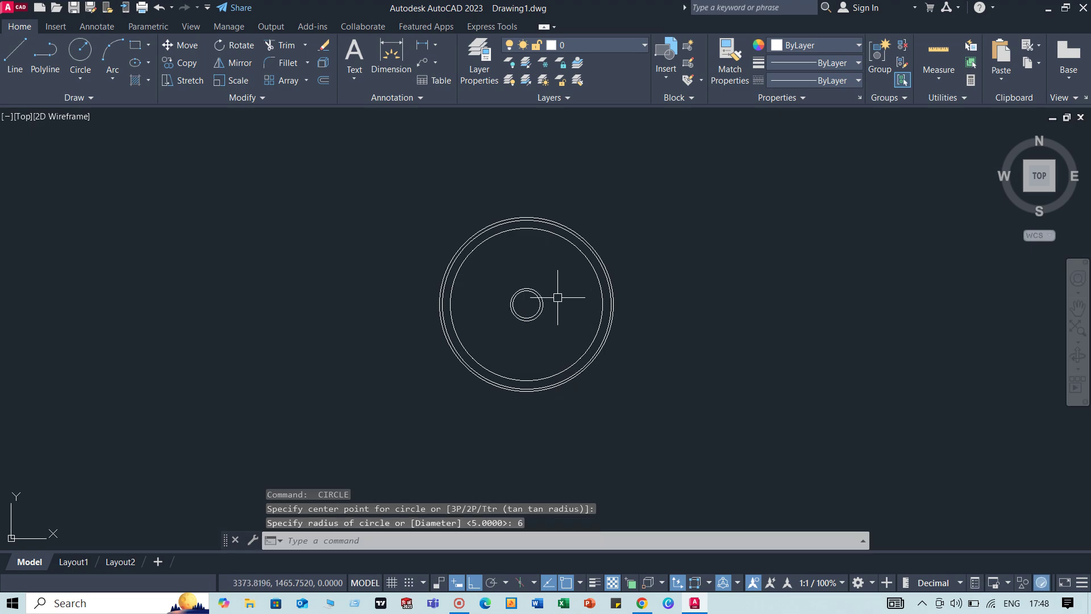
- Move the radius 5 and radius 6 circles straight up by 25 units from their centre
{"action": "left_click_drag", "start_coordinate": [560, 305], "coordinate": [493, 331]}
{"action": "key", "text": "Return"}
{"action": "scroll", "coordinate": [515, 325], "scroll_direction": "up", "scroll_amount": 4}
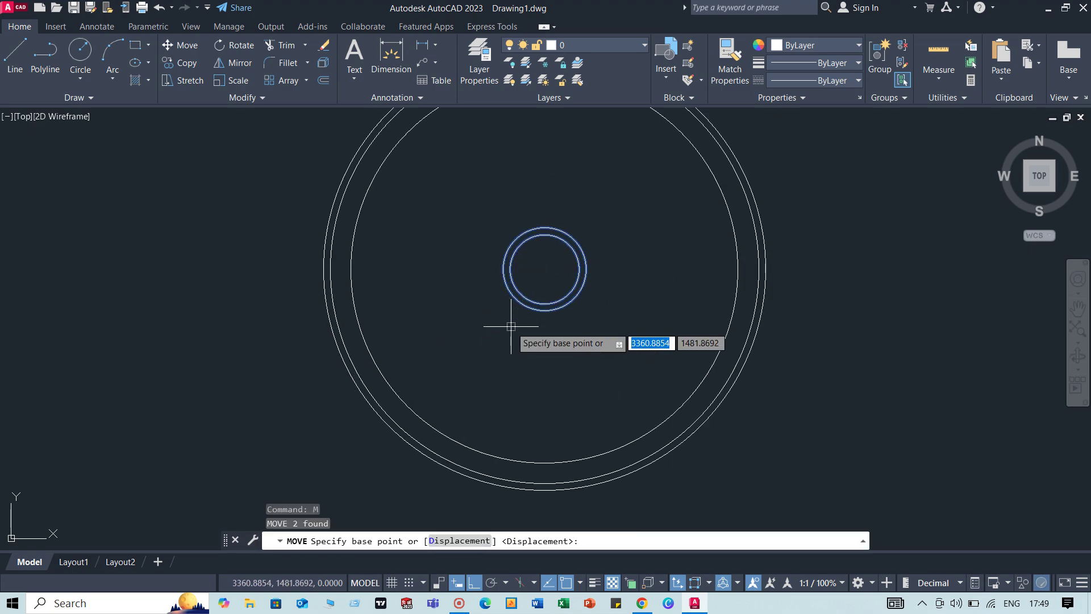
{"action": "left_click", "coordinate": [544, 270]}
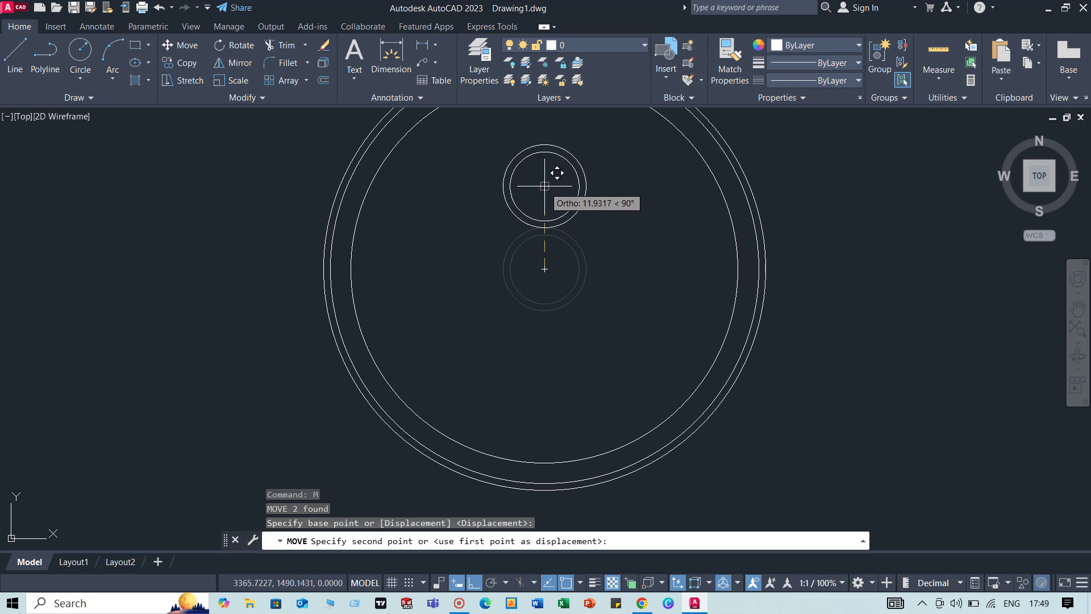
{"action": "type", "text": "25"}
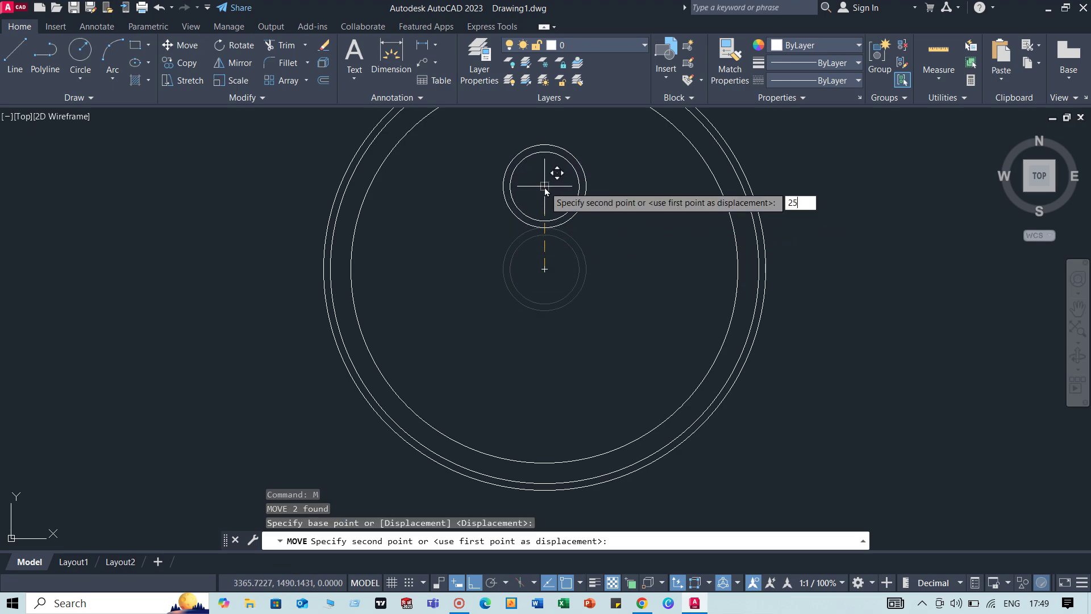
{"action": "key", "text": "Return"}
{"action": "middle_click_drag", "start_coordinate": [558, 263], "coordinate": [579, 335]}
- Draw concentric circles of radius 6 and radius 11 at the centre of the large circles
{"action": "key", "text": "Return"}
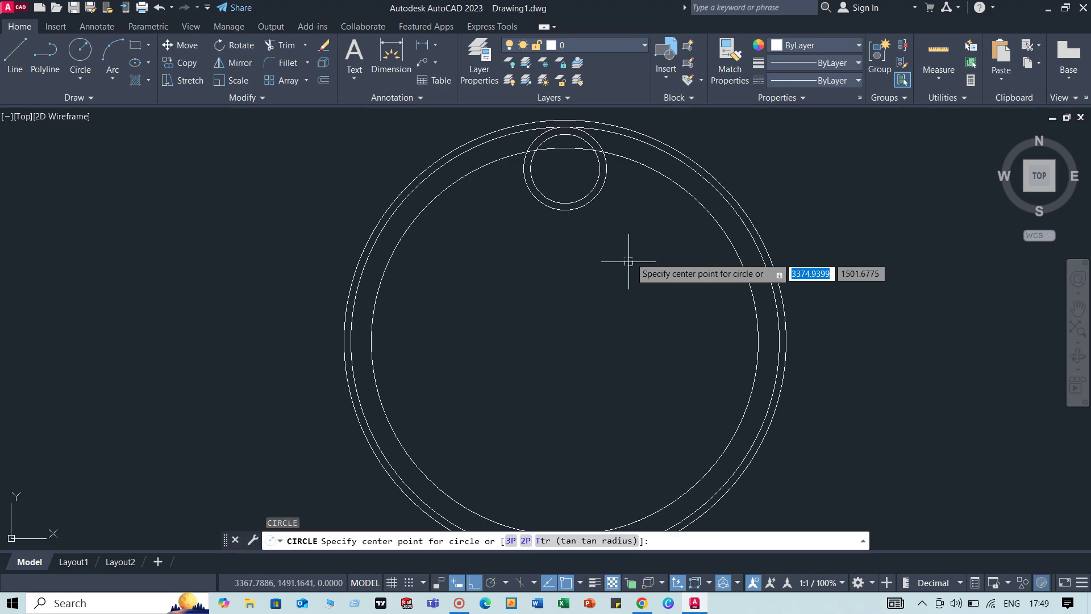
{"action": "left_click", "coordinate": [565, 342]}
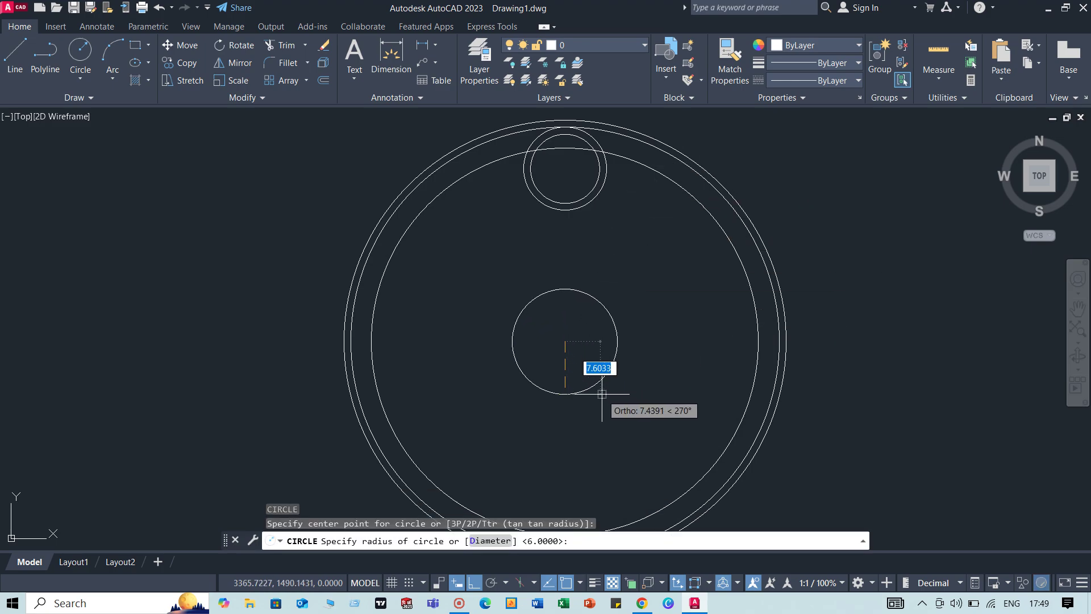
{"action": "type", "text": "6"}
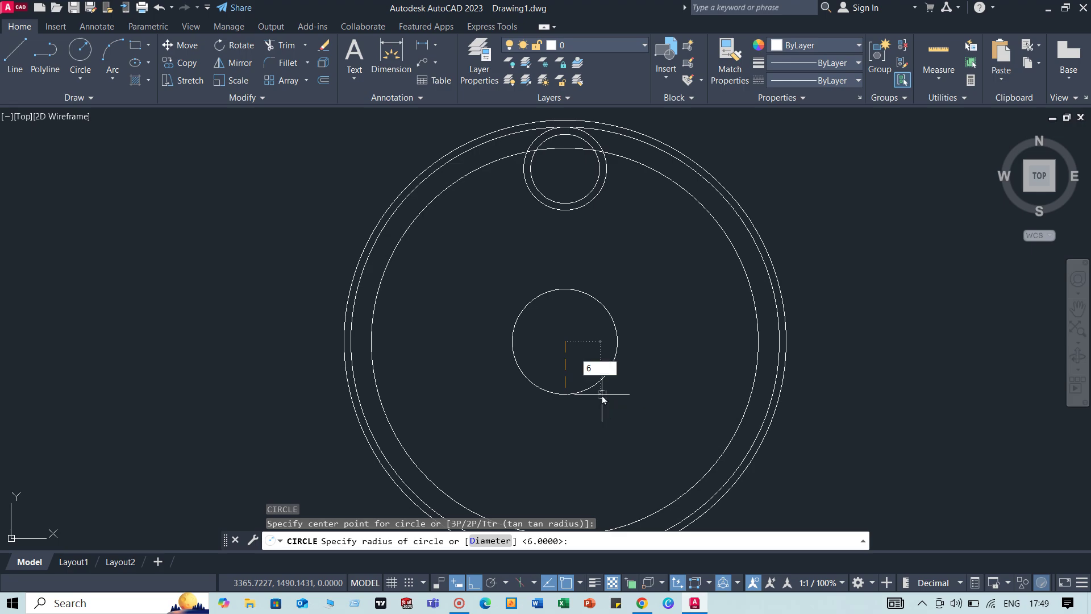
{"action": "key", "text": "Return"}
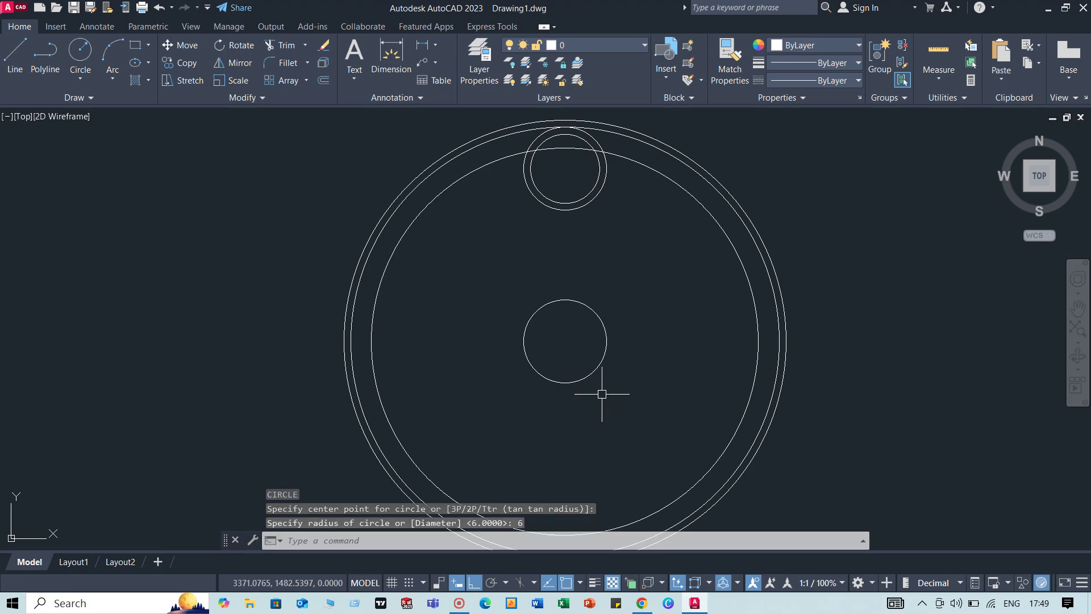
{"action": "key", "text": "Return"}
{"action": "left_click", "coordinate": [584, 375]}
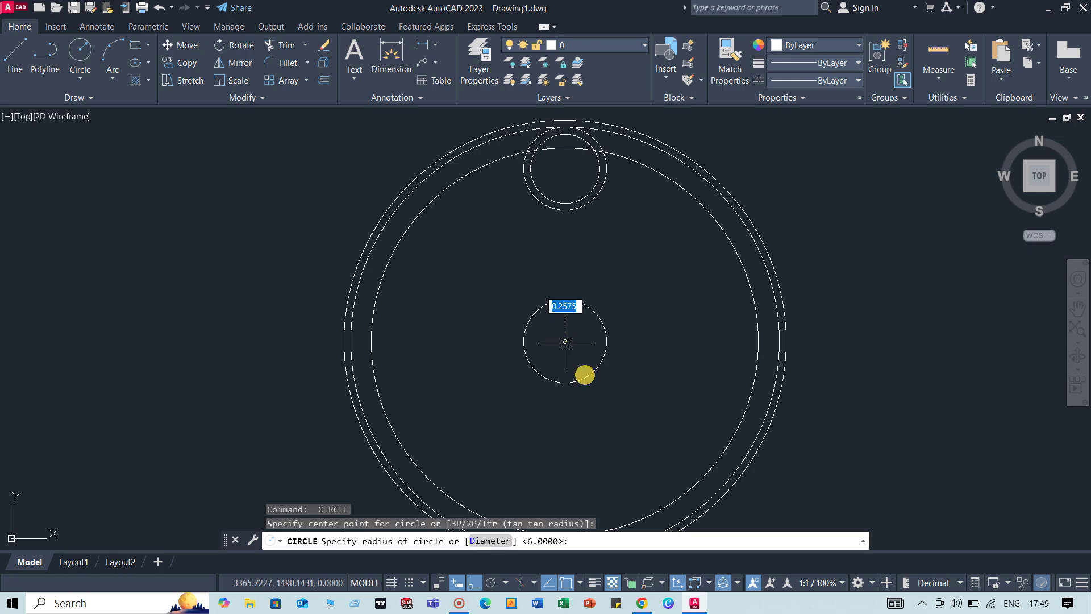
{"action": "type", "text": "11"}
{"action": "key", "text": "Return"}
- Move the central radius 6 and radius 11 circles straight up by 50 units
{"action": "left_click", "coordinate": [679, 259]}
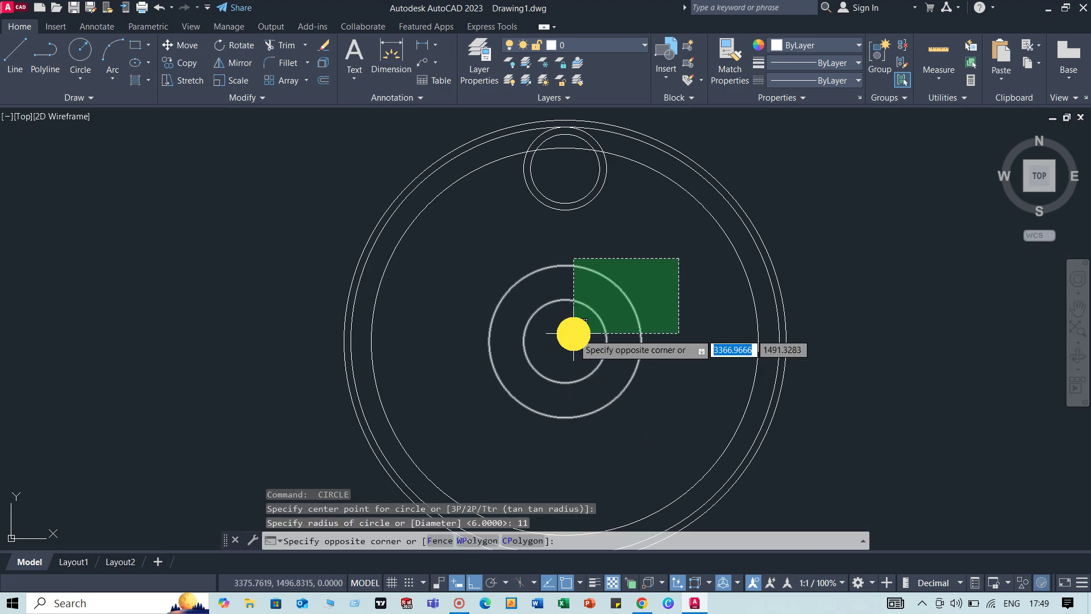
{"action": "left_click", "coordinate": [574, 334]}
{"action": "type", "text": "m"}
{"action": "key", "text": "Return"}
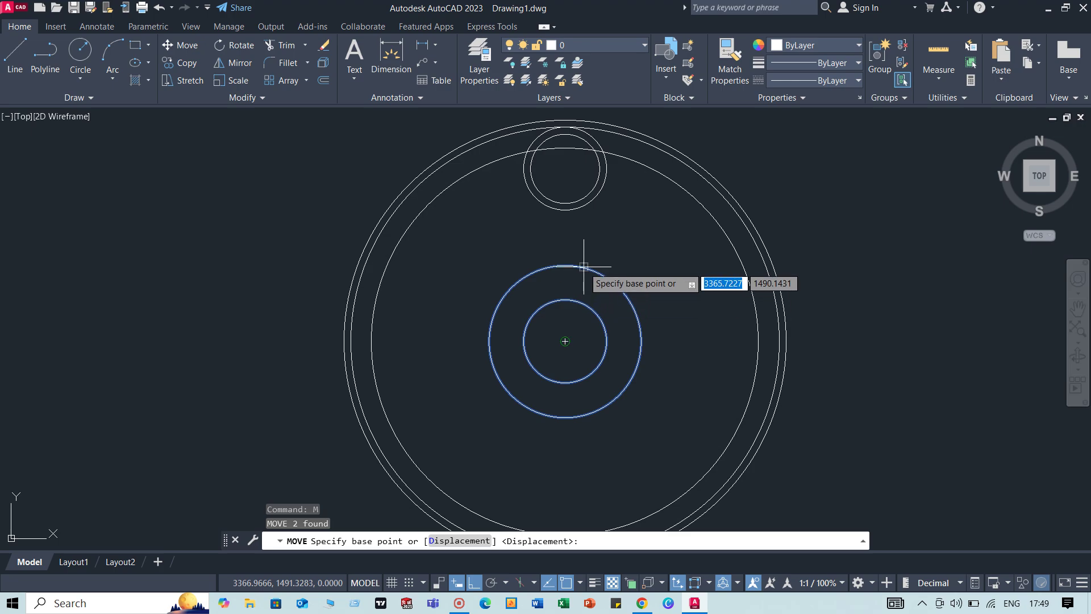
{"action": "left_click", "coordinate": [564, 341]}
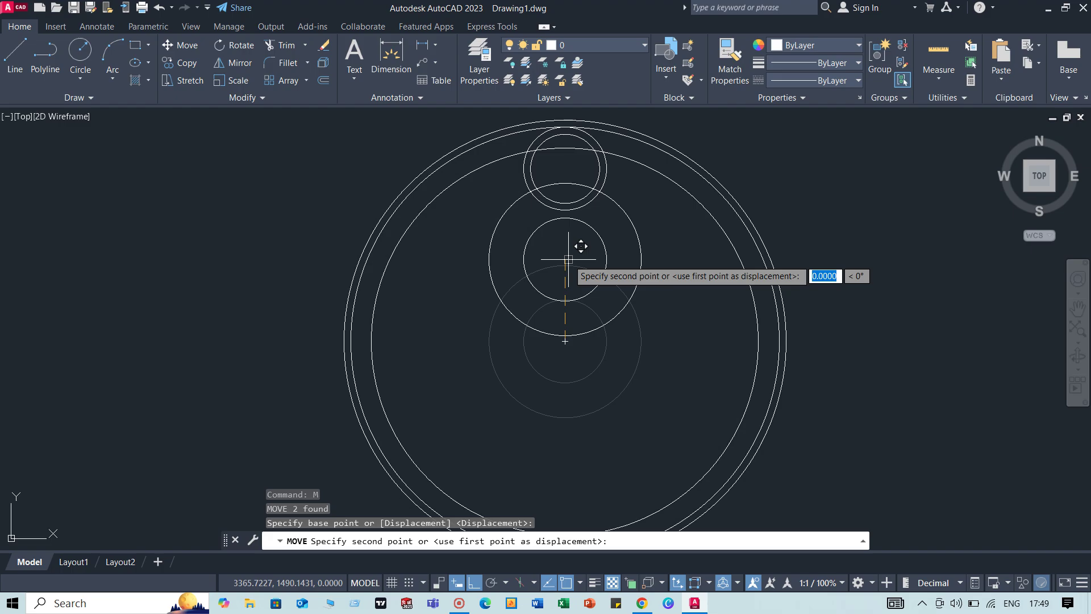
{"action": "type", "text": "50"}
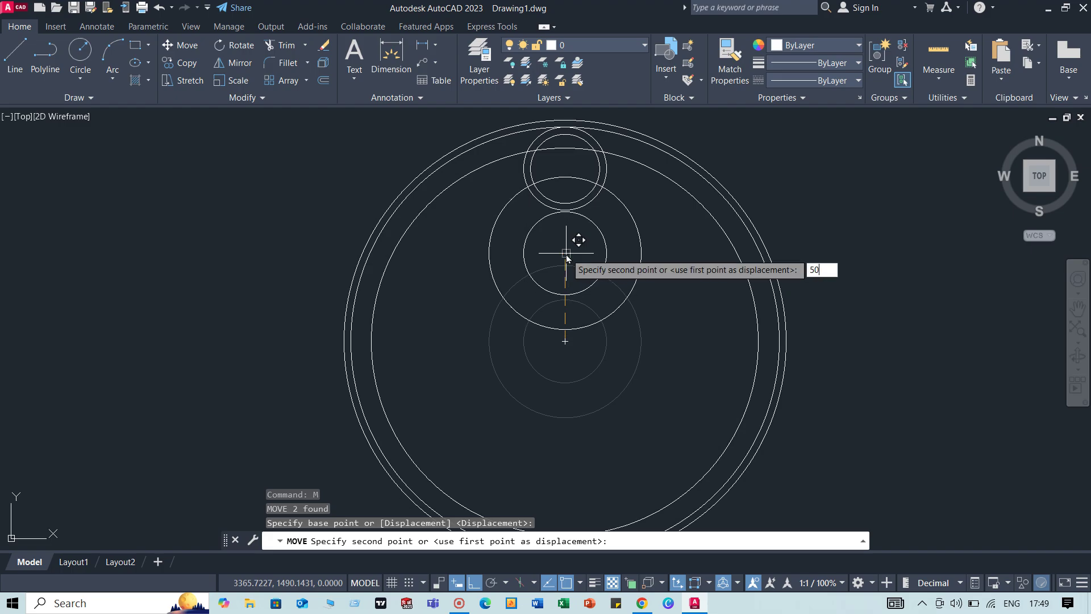
{"action": "key", "text": "Return"}
- Fillet the left junction of the radius 28 circle and the upper small outer circle with radius 2 in Trim mode
{"action": "scroll", "coordinate": [619, 280], "scroll_direction": "down", "scroll_amount": 3}
{"action": "middle_click_drag", "start_coordinate": [618, 280], "coordinate": [607, 331]}
{"action": "scroll", "coordinate": [580, 254], "scroll_direction": "up", "scroll_amount": 5}
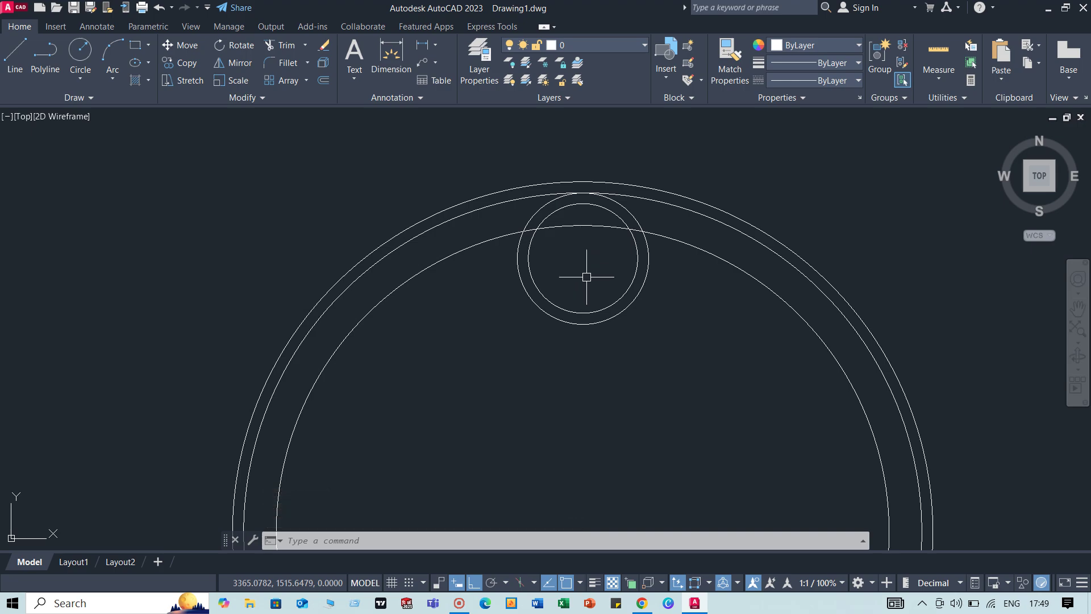
{"action": "scroll", "coordinate": [574, 248], "scroll_direction": "up", "scroll_amount": 2}
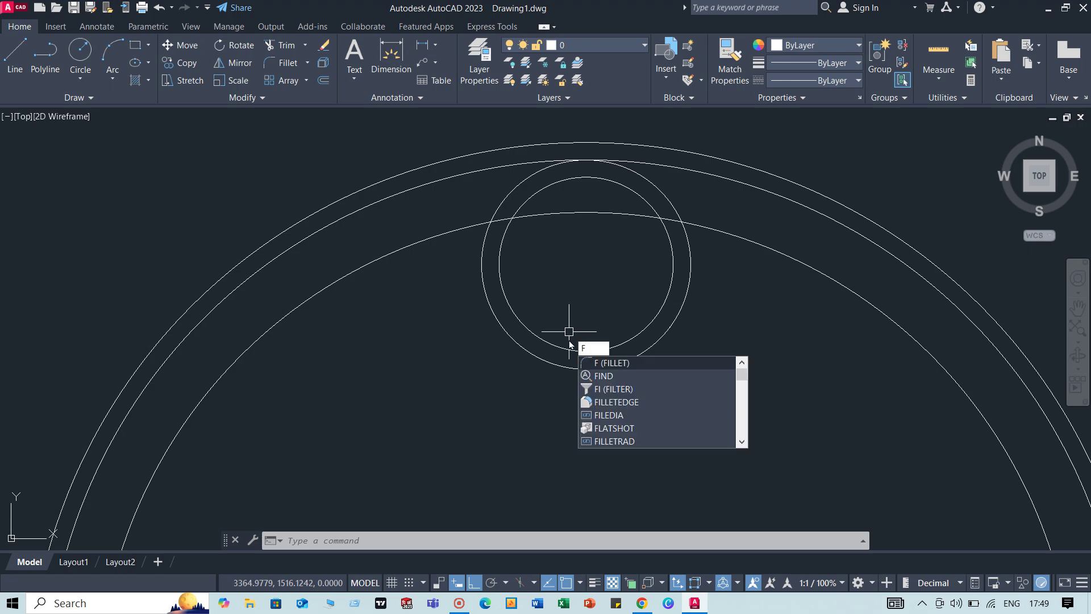
{"action": "key", "text": "Return"}
{"action": "type", "text": "r"}
{"action": "key", "text": "Return"}
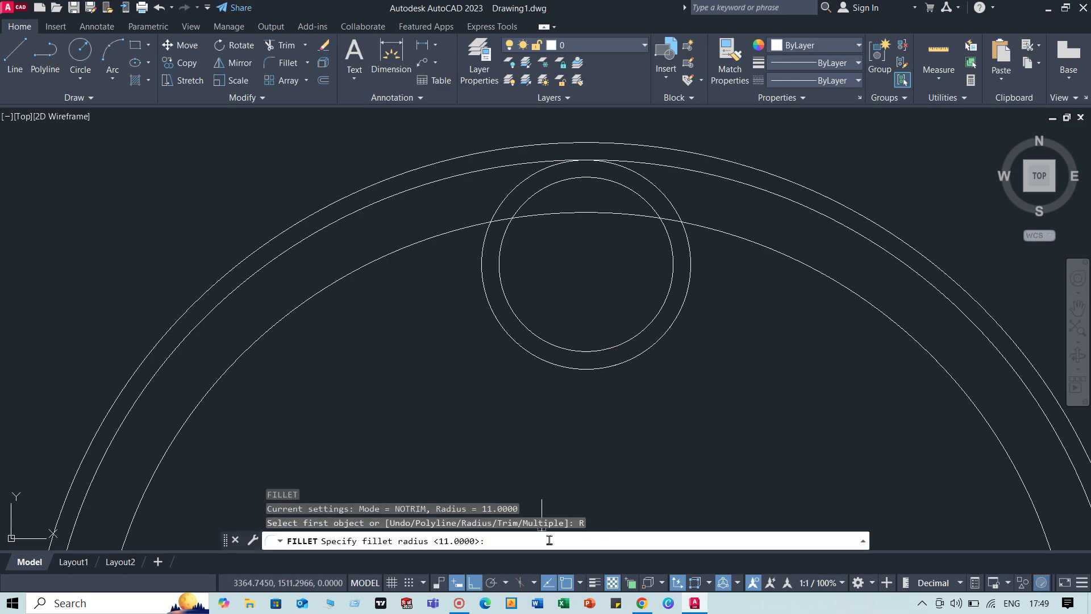
{"action": "type", "text": "2"}
{"action": "key", "text": "Return"}
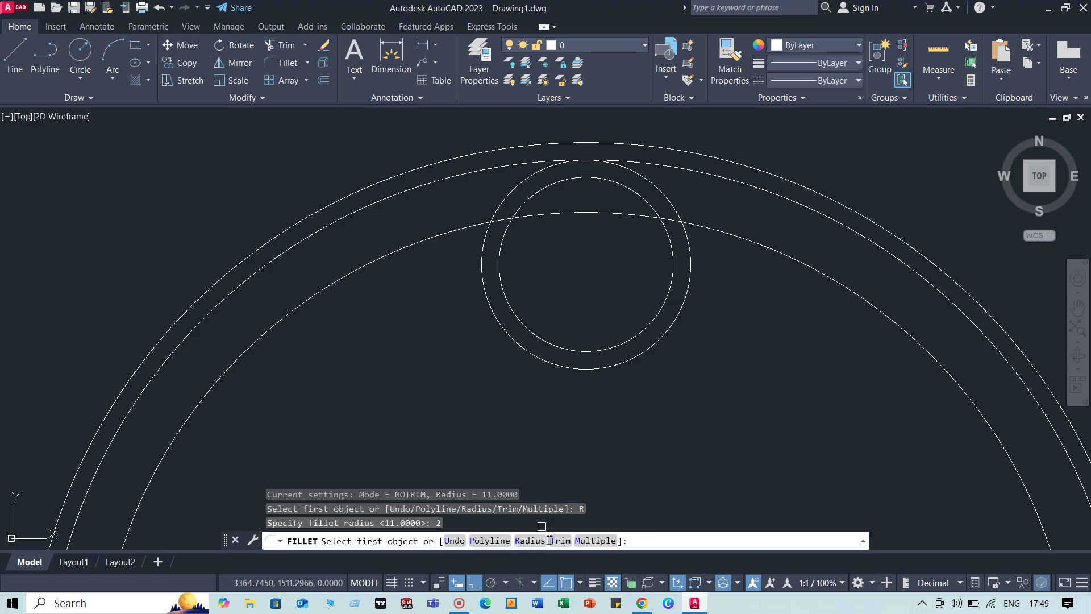
{"action": "left_click", "coordinate": [568, 541]}
{"action": "left_click", "coordinate": [457, 541]}
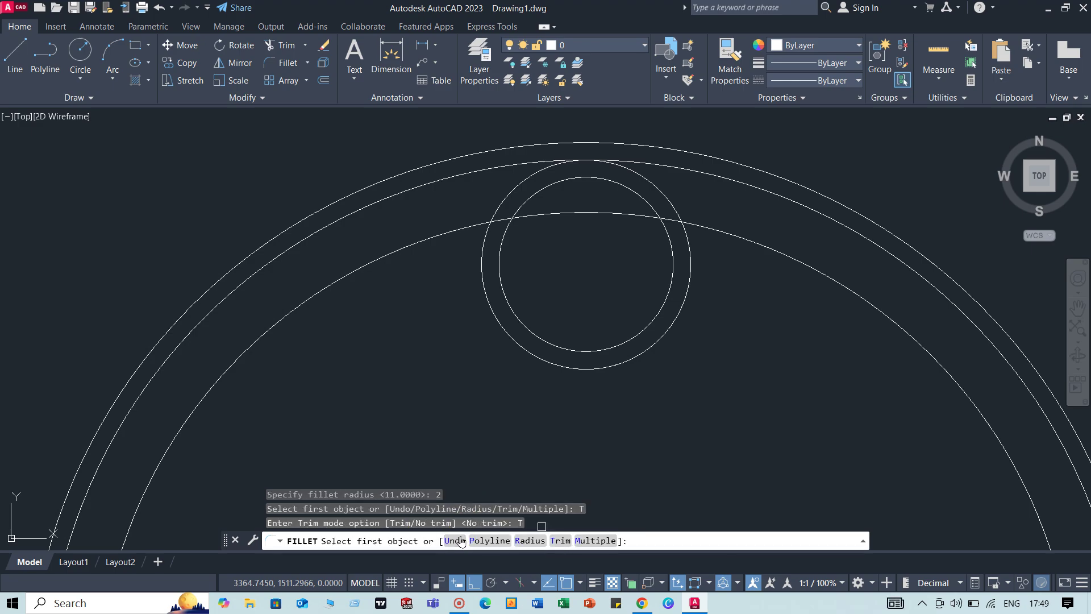
{"action": "left_click", "coordinate": [468, 229]}
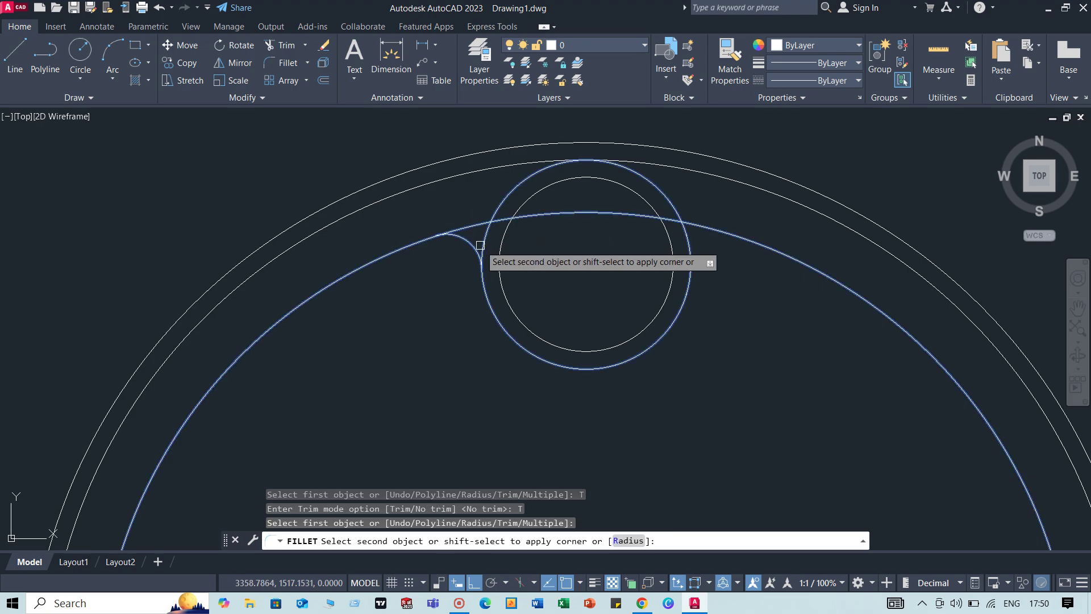
{"action": "left_click", "coordinate": [480, 246]}
- Fillet the right junction of the radius 28 circle and the upper small outer circle with the same radius
{"action": "key", "text": "Return"}
{"action": "left_click", "coordinate": [704, 231]}
{"action": "left_click", "coordinate": [690, 253]}
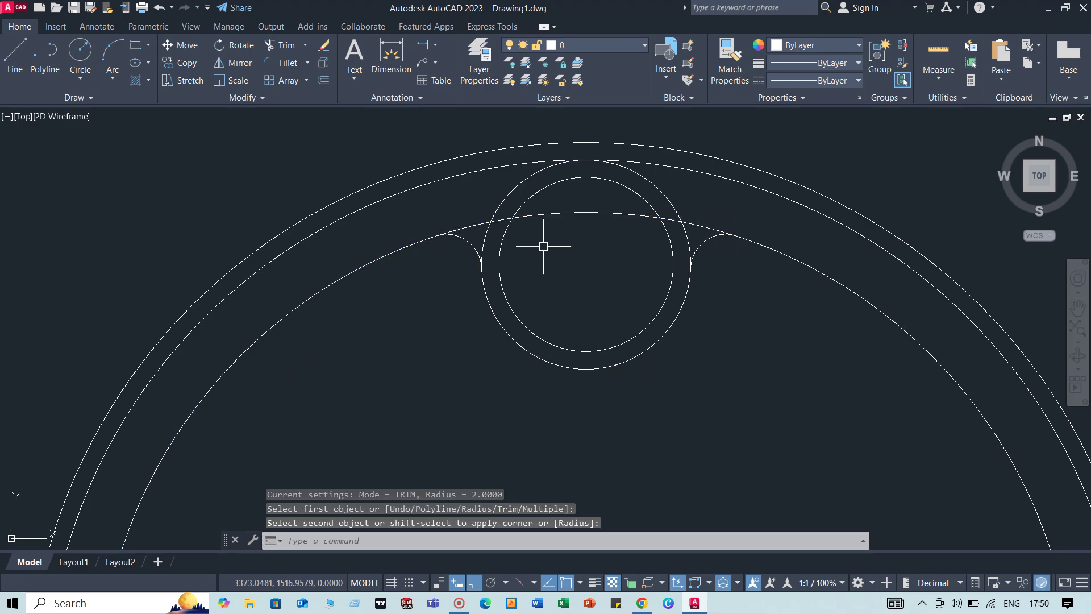
- Create a polar array of the two upper small circles and both fillet arcs about the large circles' centre
{"action": "left_click", "coordinate": [578, 284]}
{"action": "left_click", "coordinate": [455, 356]}
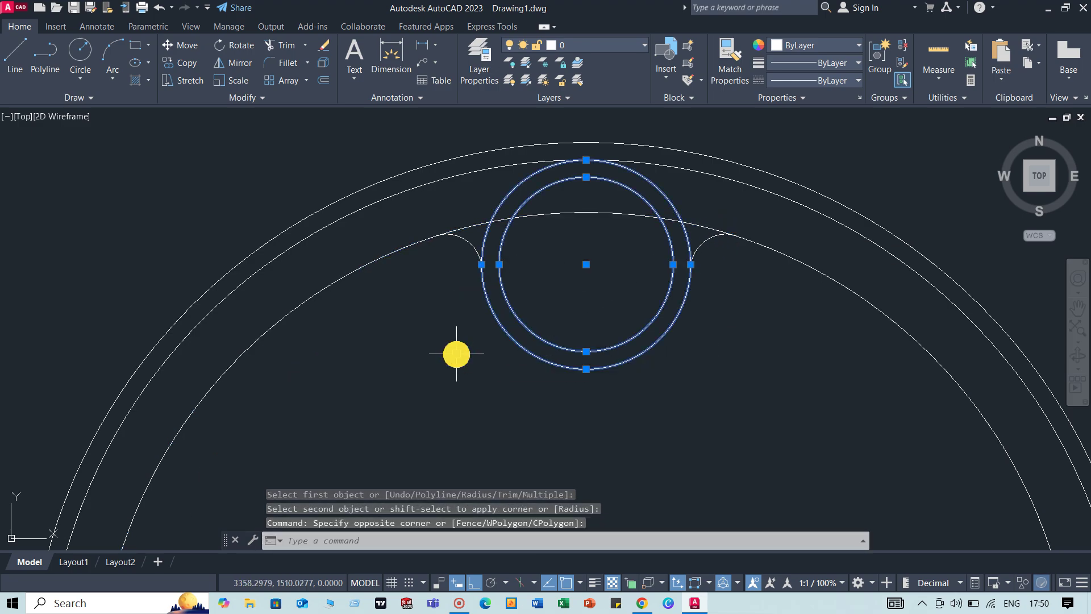
{"action": "left_click", "coordinate": [470, 242]}
{"action": "left_click", "coordinate": [702, 237]}
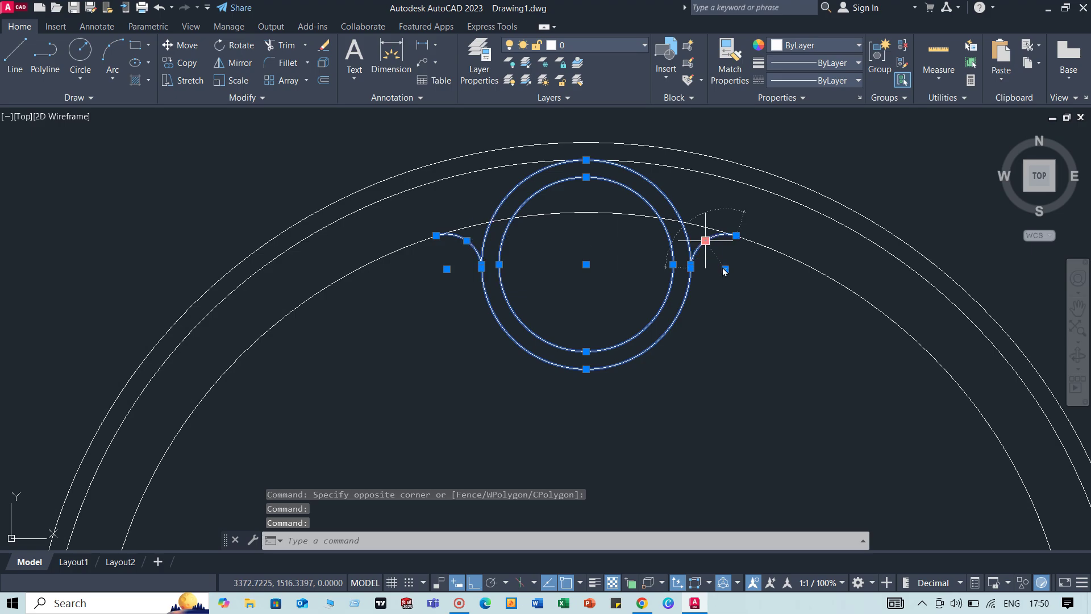
{"action": "scroll", "coordinate": [754, 335], "scroll_direction": "down", "scroll_amount": 2}
{"action": "type", "text": "A"}
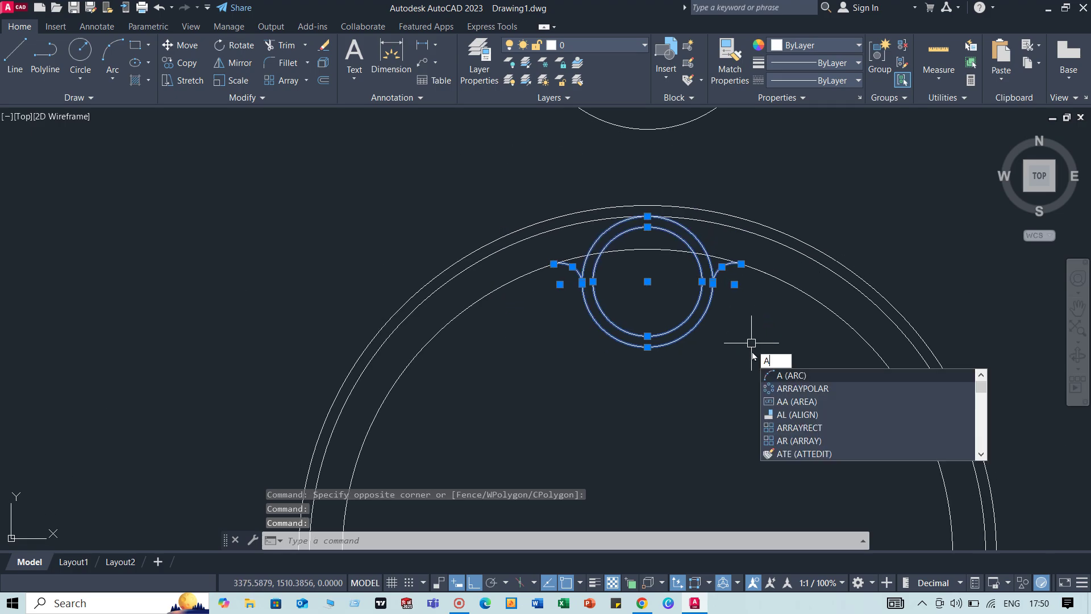
{"action": "left_click", "coordinate": [794, 389]}
{"action": "scroll", "coordinate": [743, 271], "scroll_direction": "down", "scroll_amount": 2}
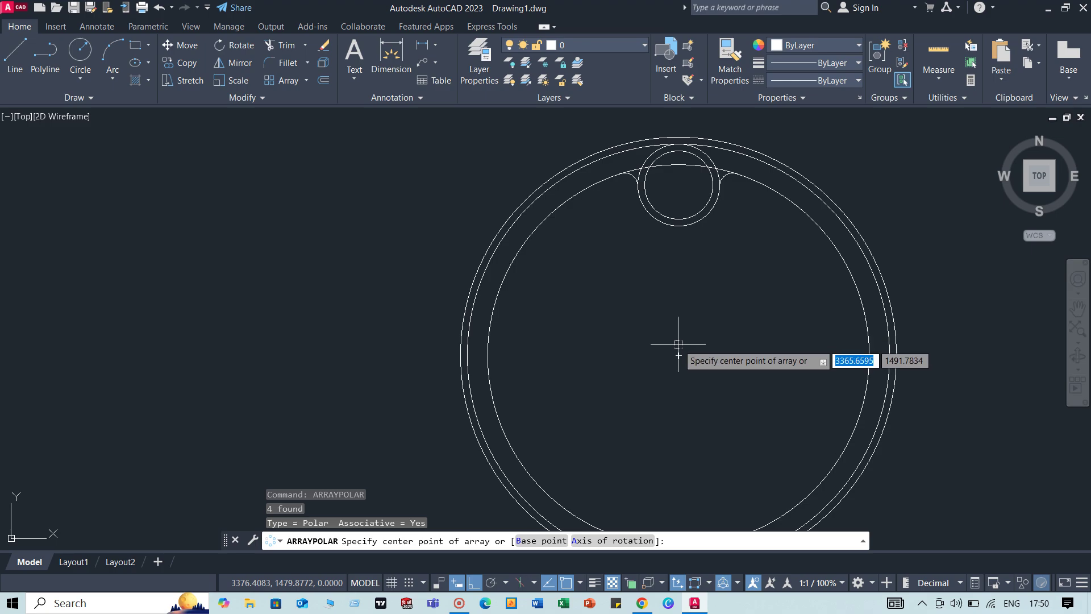
{"action": "left_click", "coordinate": [678, 349]}
- Set the polar array to 3 items over the full circle and finish the array
{"action": "left_click", "coordinate": [164, 48]}
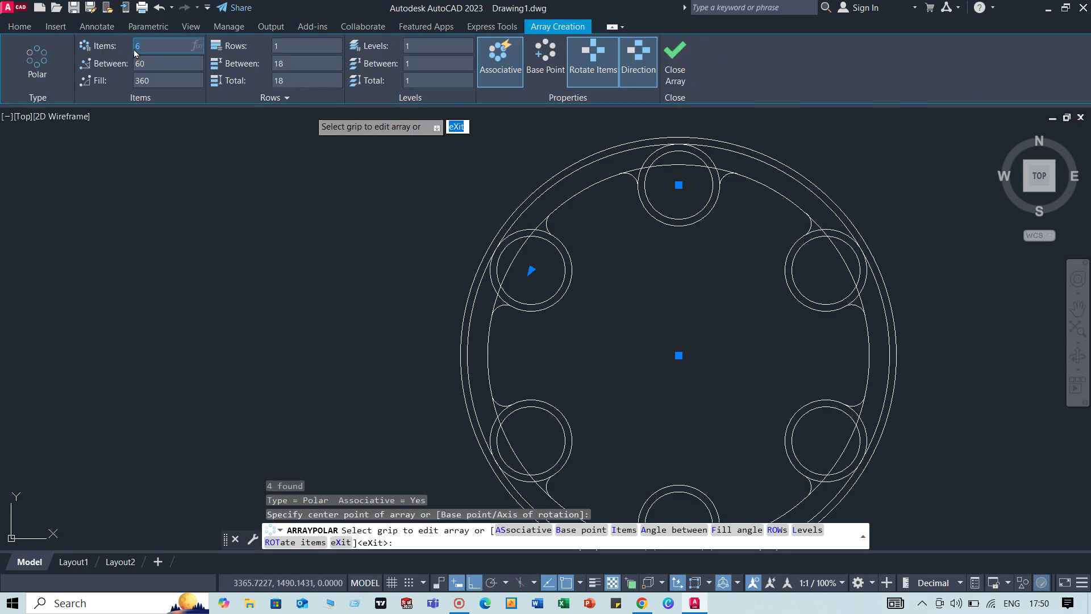
{"action": "type", "text": "3"}
{"action": "key", "text": "Return"}
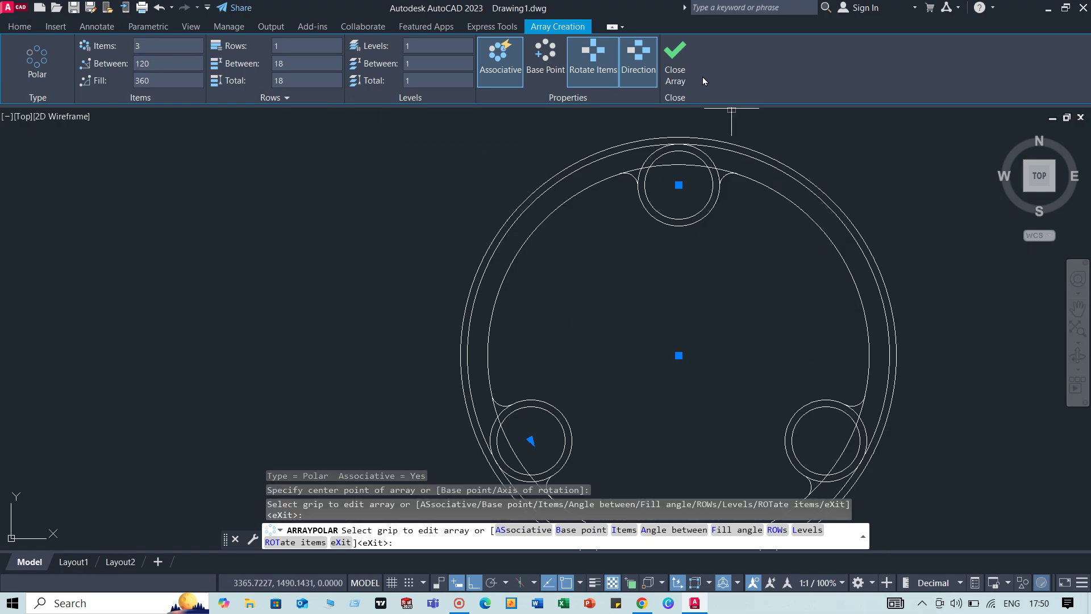
{"action": "left_click", "coordinate": [675, 64]}
- Trim the radius 28 circle's segments crossing the lower-left small circles, up to the fillet arcs
{"action": "type", "text": "R"}
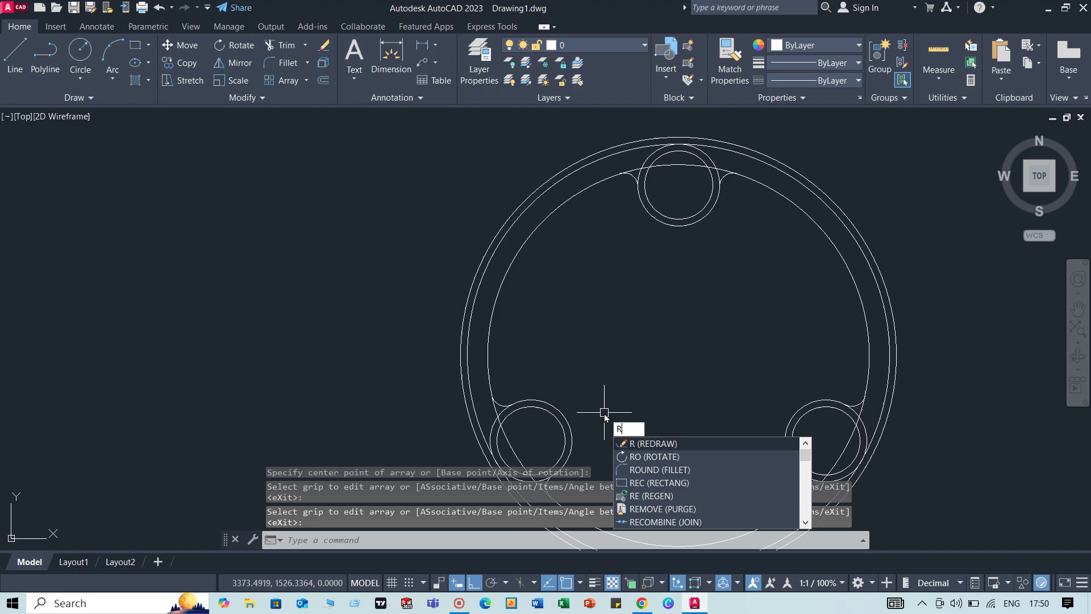
{"action": "key", "text": "BackSpace"}
{"action": "type", "text": "tr"}
{"action": "key", "text": "Return"}
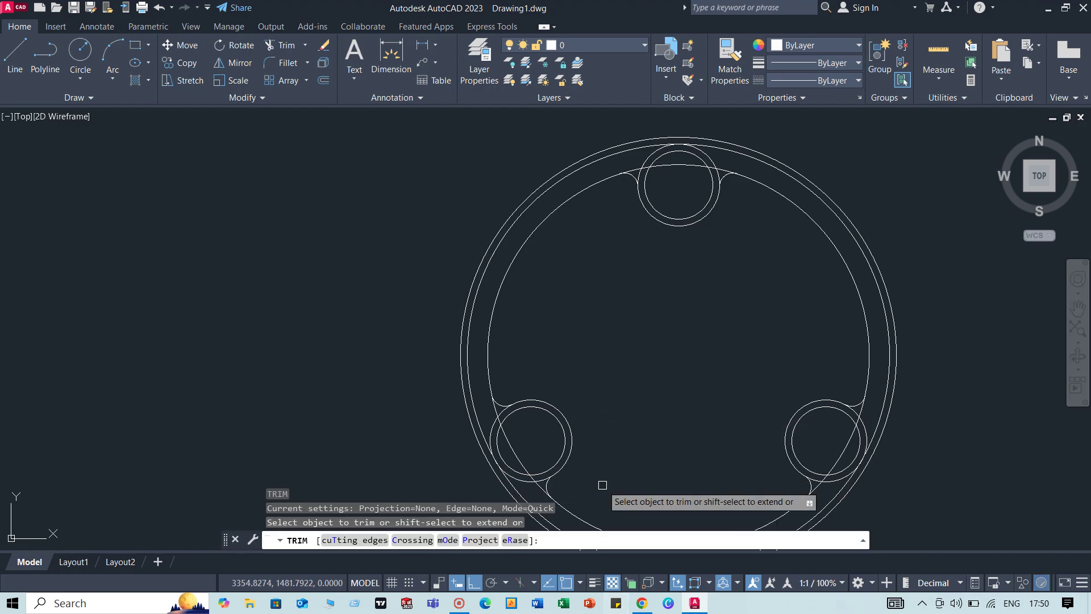
{"action": "scroll", "coordinate": [511, 414], "scroll_direction": "up", "scroll_amount": 5}
{"action": "left_click", "coordinate": [476, 419]}
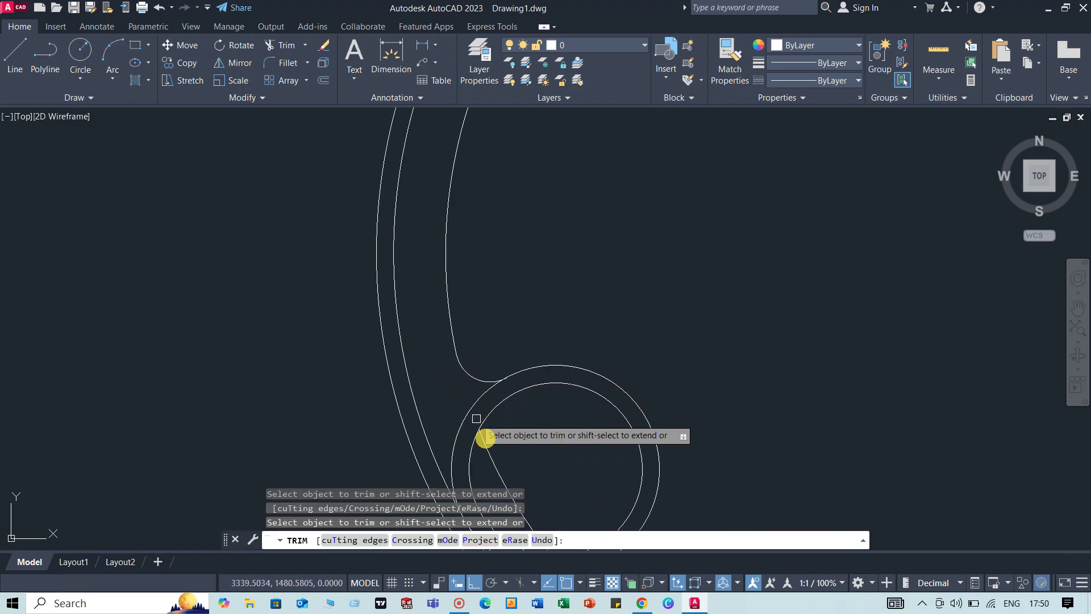
{"action": "scroll", "coordinate": [591, 245], "scroll_direction": "up", "scroll_amount": 3}
{"action": "scroll", "coordinate": [619, 406], "scroll_direction": "down", "scroll_amount": 2}
{"action": "scroll", "coordinate": [637, 421], "scroll_direction": "up", "scroll_amount": 1}
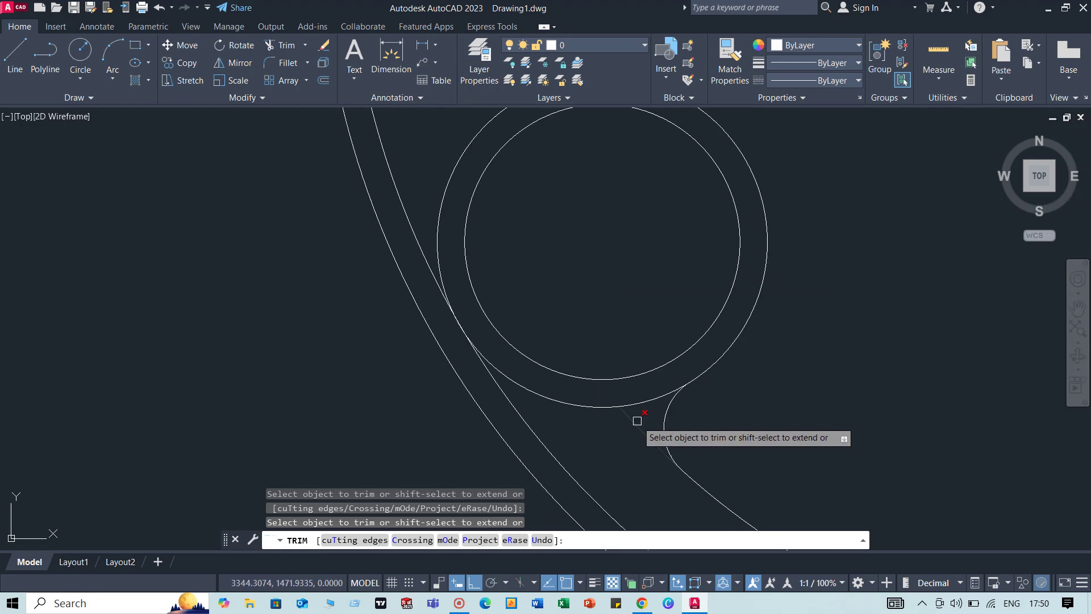
- Trim the radius 28 circle's segments crossing the lower-right small circles, up to the fillet arcs
{"action": "scroll", "coordinate": [568, 418], "scroll_direction": "down", "scroll_amount": 3}
{"action": "scroll", "coordinate": [591, 409], "scroll_direction": "up", "scroll_amount": 3}
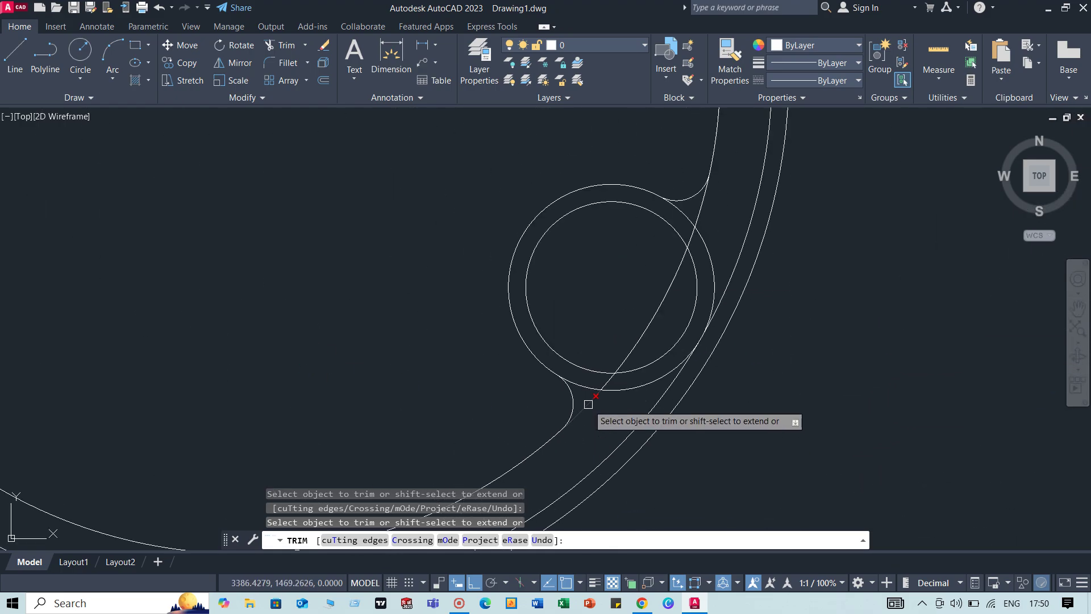
{"action": "left_click", "coordinate": [606, 381]}
{"action": "left_click", "coordinate": [659, 293]}
{"action": "left_click", "coordinate": [699, 215]}
{"action": "left_click", "coordinate": [692, 233]}
- Trim the radius 28 circle's segments across the upper small circles and between their fillets, and finish trimming
{"action": "scroll", "coordinate": [558, 231], "scroll_direction": "down", "scroll_amount": 5}
{"action": "scroll", "coordinate": [502, 219], "scroll_direction": "up", "scroll_amount": 5}
{"action": "left_click", "coordinate": [465, 176]}
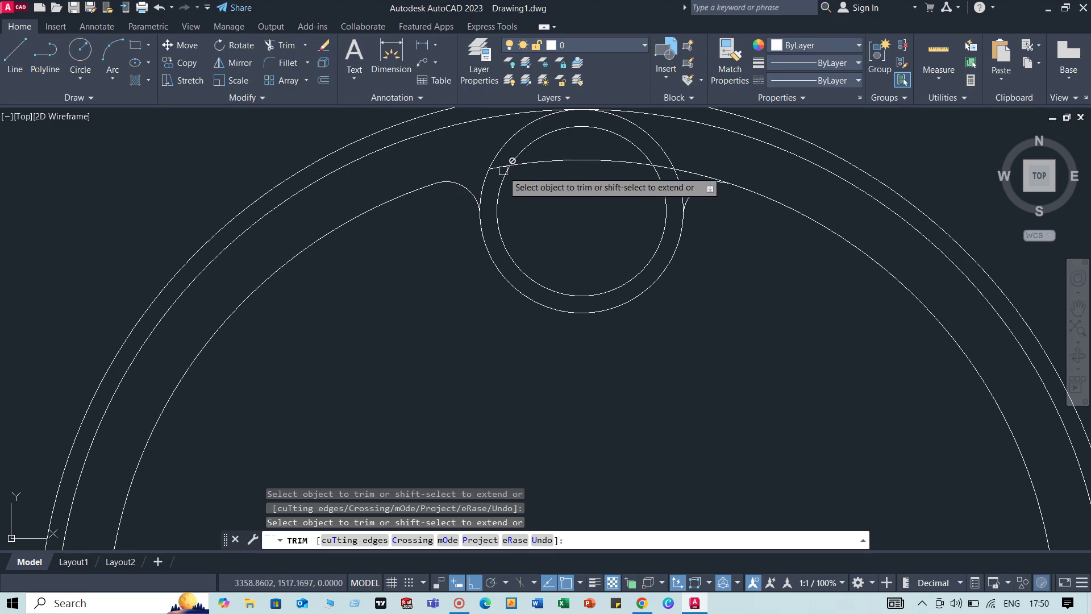
{"action": "left_click", "coordinate": [540, 162]}
{"action": "scroll", "coordinate": [502, 168], "scroll_direction": "up", "scroll_amount": 4}
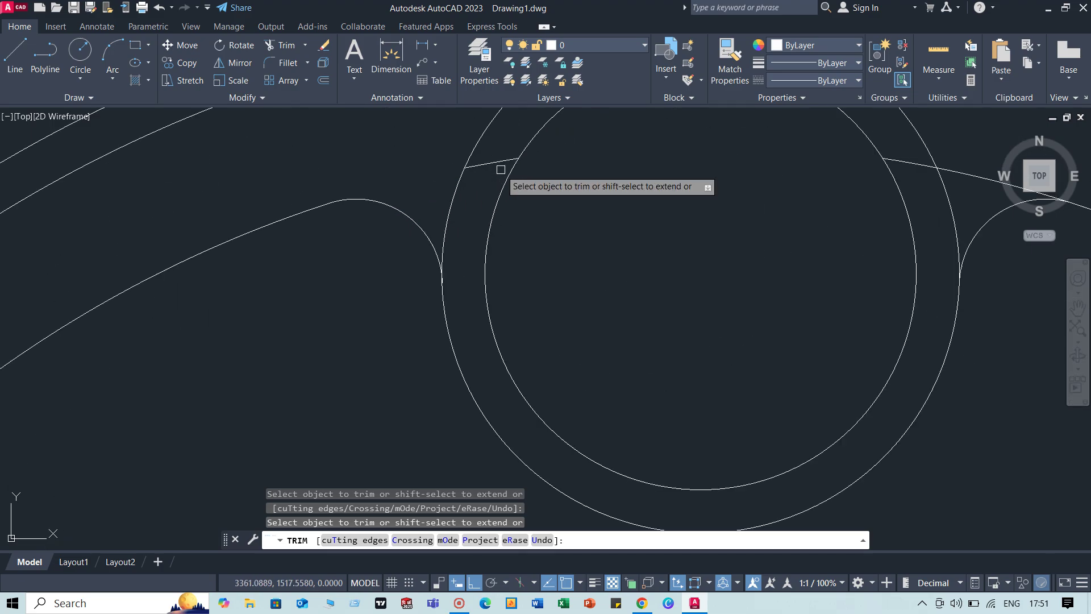
{"action": "scroll", "coordinate": [738, 245], "scroll_direction": "down", "scroll_amount": 4}
{"action": "right_click", "coordinate": [714, 362]}
{"action": "left_click", "coordinate": [733, 368]}
{"action": "scroll", "coordinate": [767, 365], "scroll_direction": "down", "scroll_amount": 3}
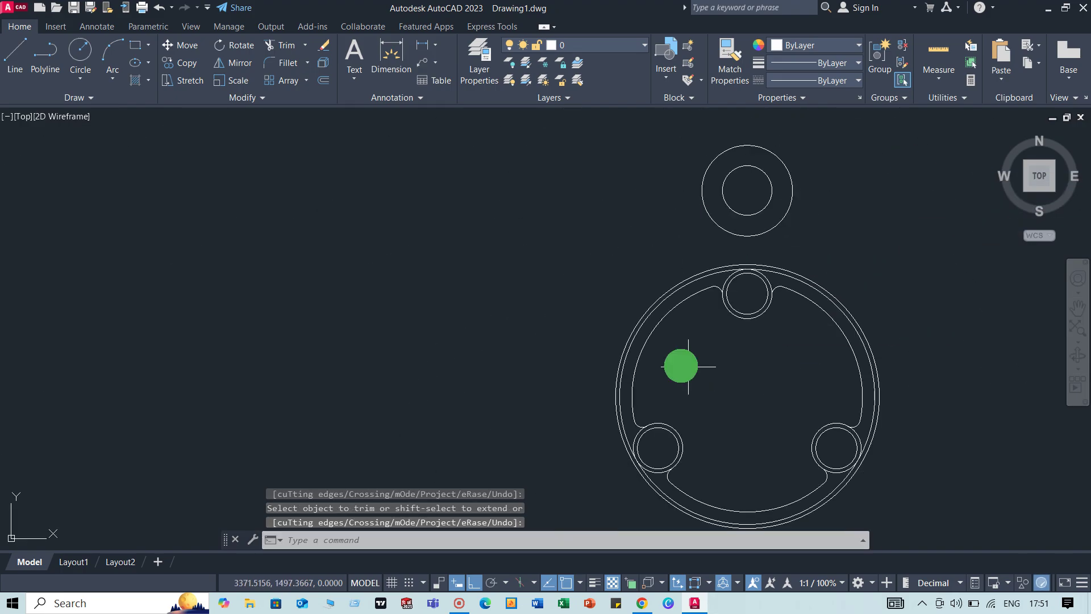
{"action": "middle_click_drag", "start_coordinate": [688, 367], "coordinate": [616, 384]}
{"action": "left_click", "coordinate": [749, 157]}
{"action": "left_click", "coordinate": [678, 218]}
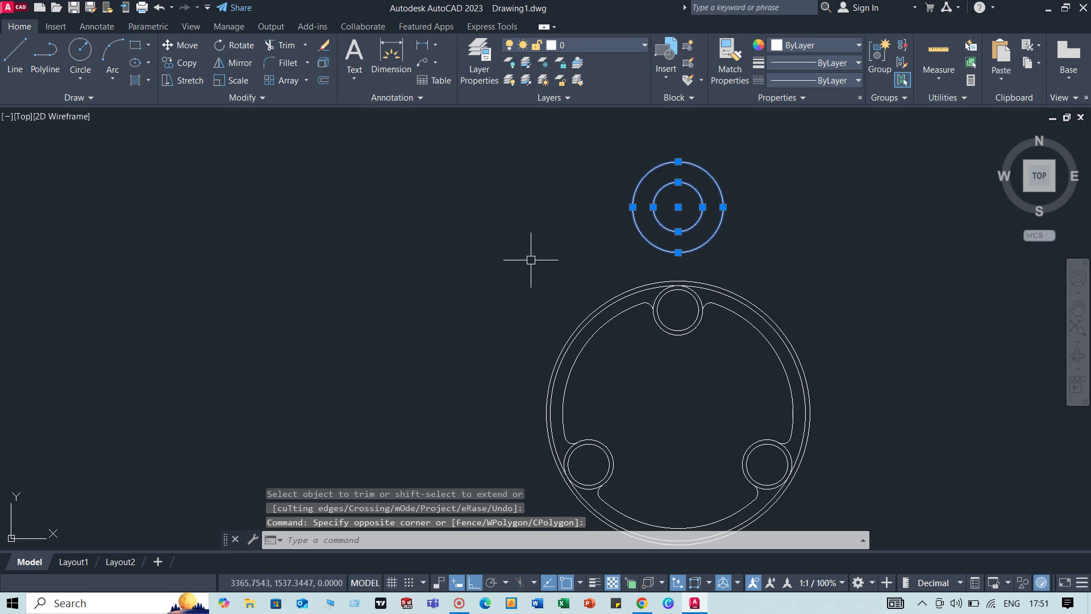
{"action": "key", "text": "Down"}
{"action": "key", "text": "Return"}
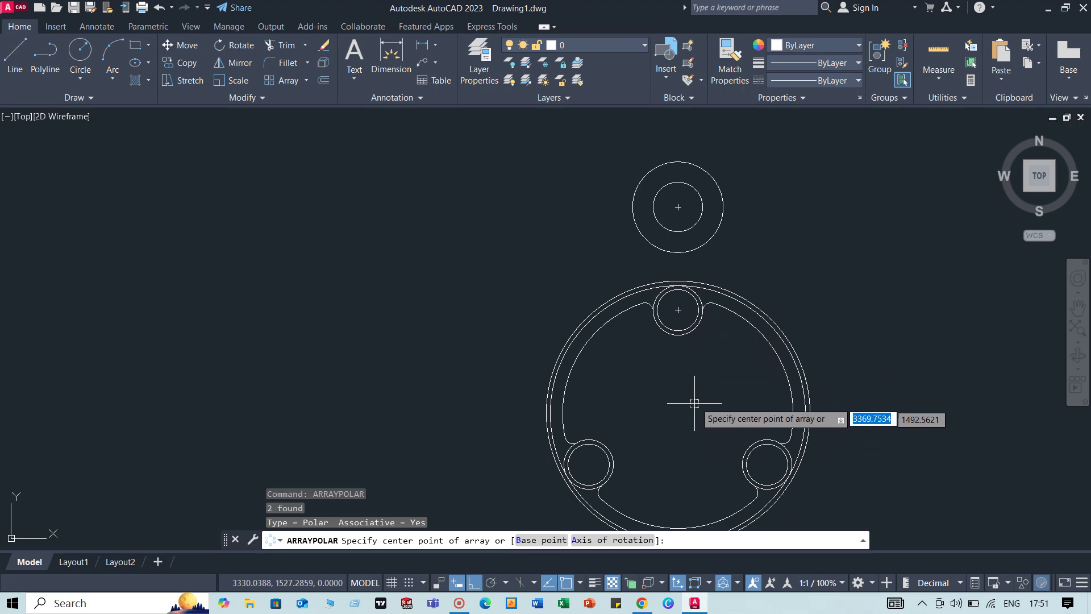
{"action": "key", "text": "Escape"}
- Rotate a copy of the two concentric circles above the ring by 45 degrees about the large circles' centre
{"action": "left_click", "coordinate": [750, 165]}
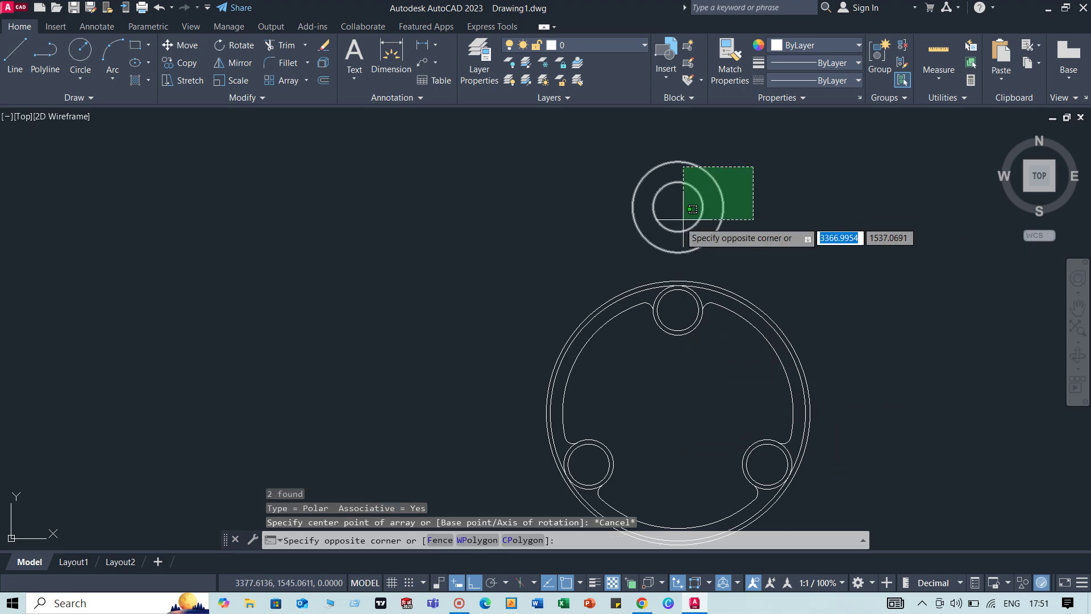
{"action": "left_click", "coordinate": [669, 234]}
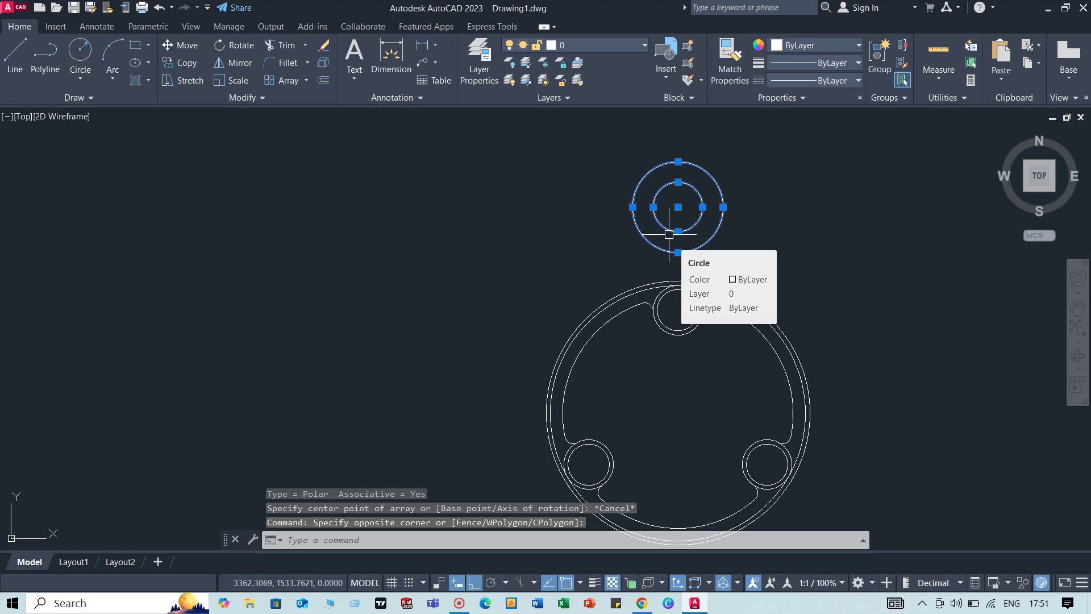
{"action": "right_click", "coordinate": [669, 234]}
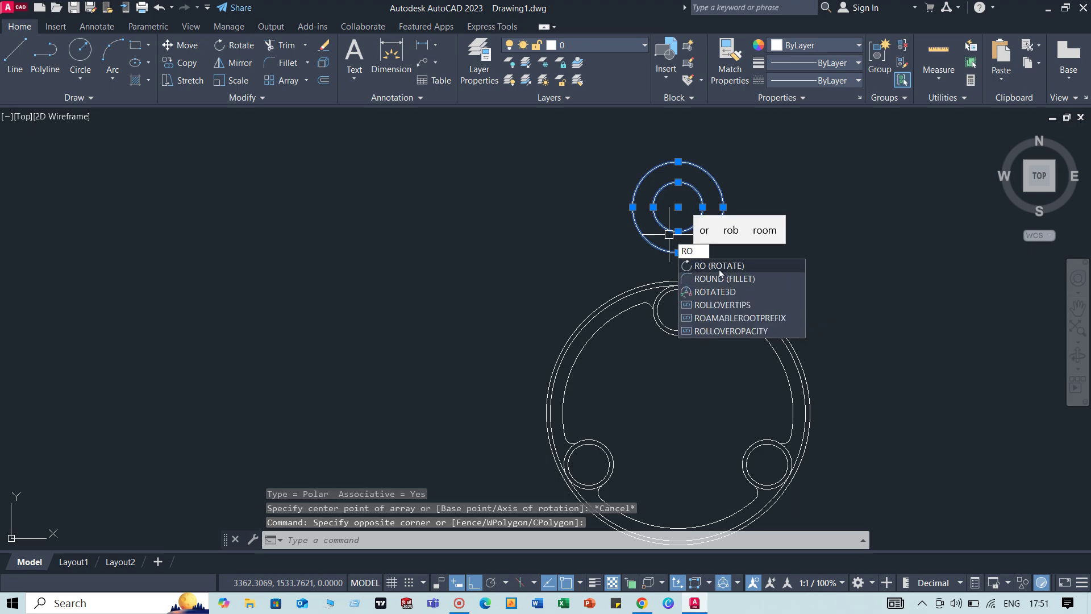
{"action": "left_click", "coordinate": [710, 261]}
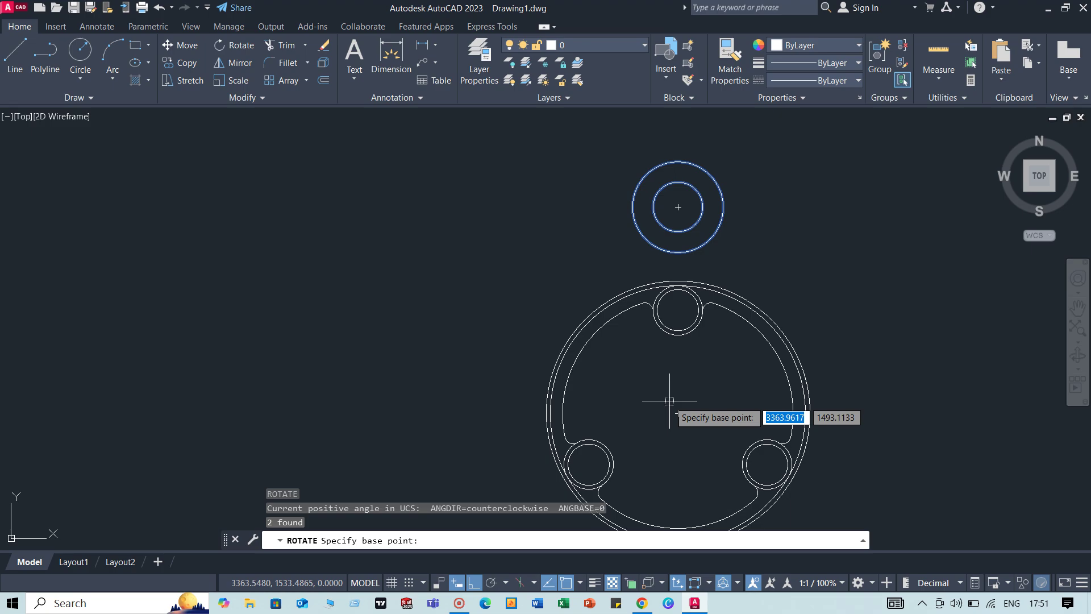
{"action": "left_click", "coordinate": [681, 417]}
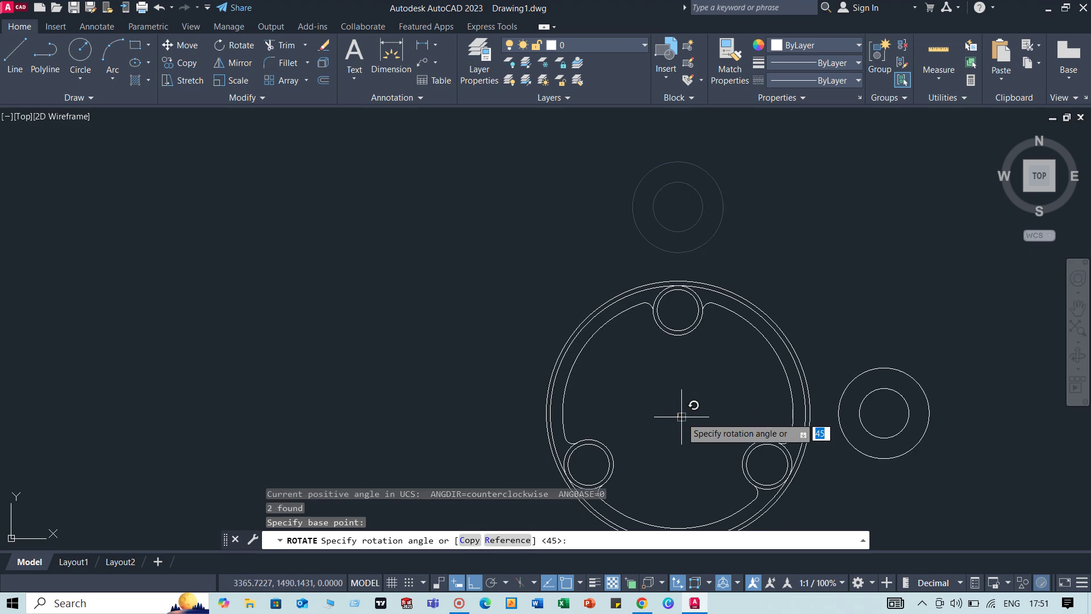
{"action": "left_click", "coordinate": [467, 540]}
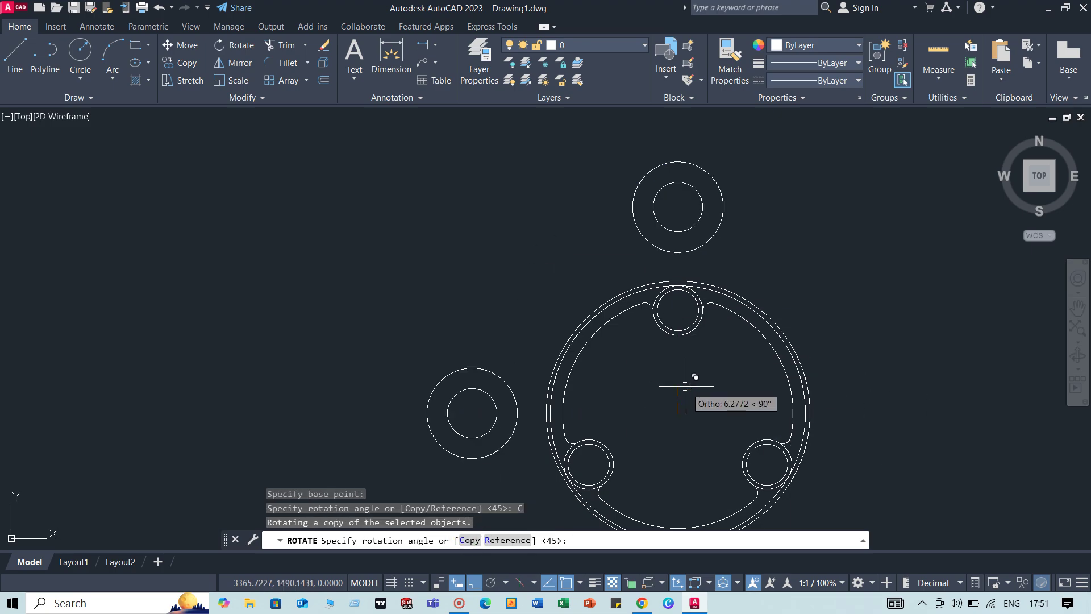
{"action": "type", "text": "45"}
{"action": "key", "text": "Return"}
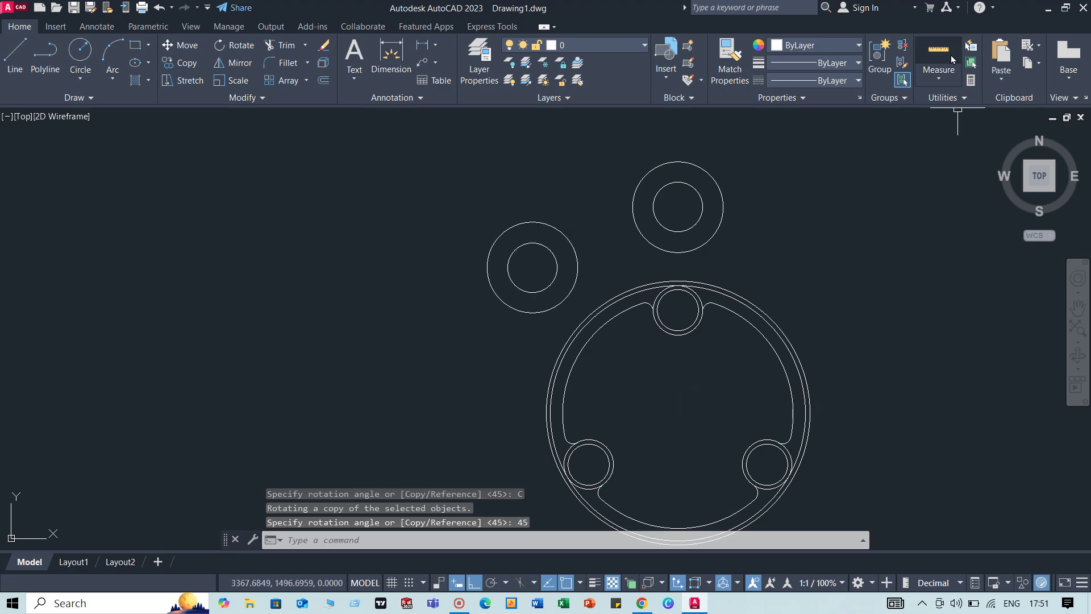
- Calculate 360/8 in the quick calculator to check the angle between the outer holes, and close the calculator
{"action": "left_click", "coordinate": [971, 80]}
{"action": "left_click", "coordinate": [149, 238]}
{"action": "left_click", "coordinate": [149, 225]}
{"action": "left_click", "coordinate": [88, 261]}
{"action": "left_click", "coordinate": [192, 183]}
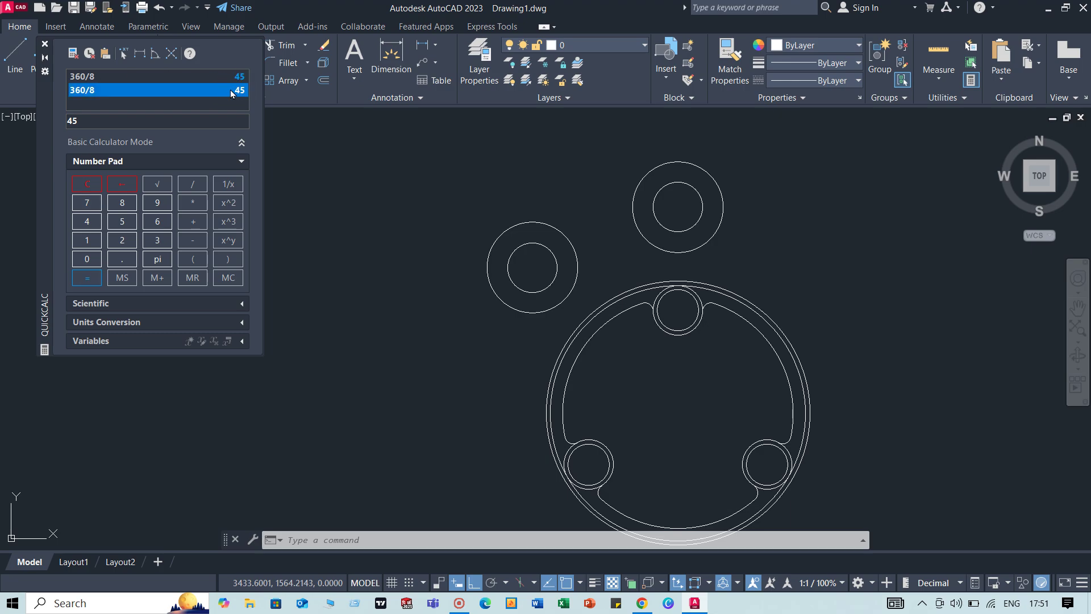
{"action": "left_click", "coordinate": [45, 44]}
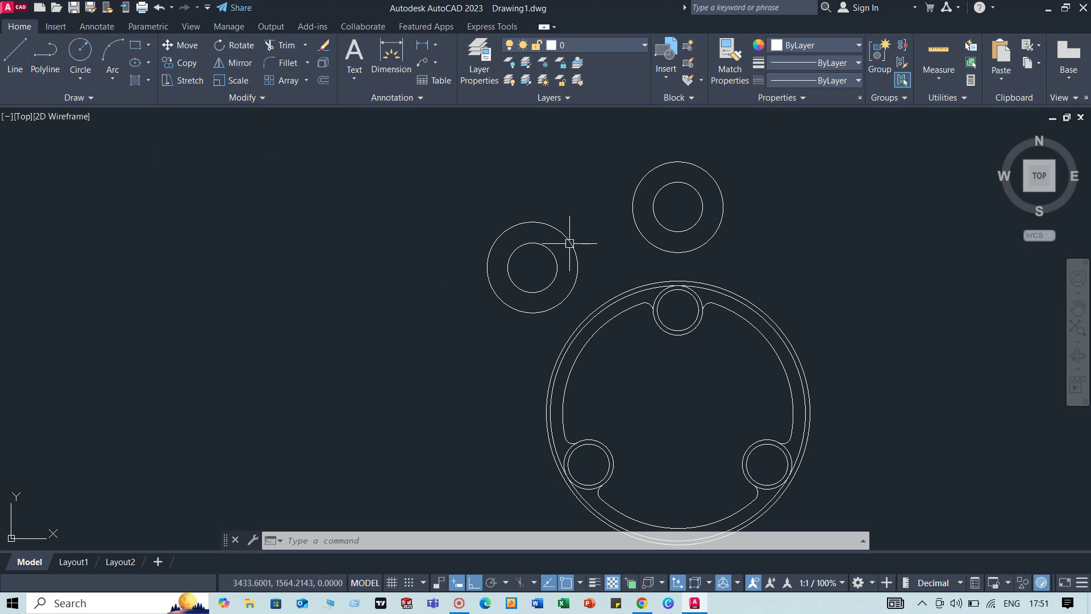
- Fillet the facing upper sides of the two outer lobe circles with radius 11
{"action": "middle_click_drag", "start_coordinate": [699, 390], "coordinate": [613, 355]}
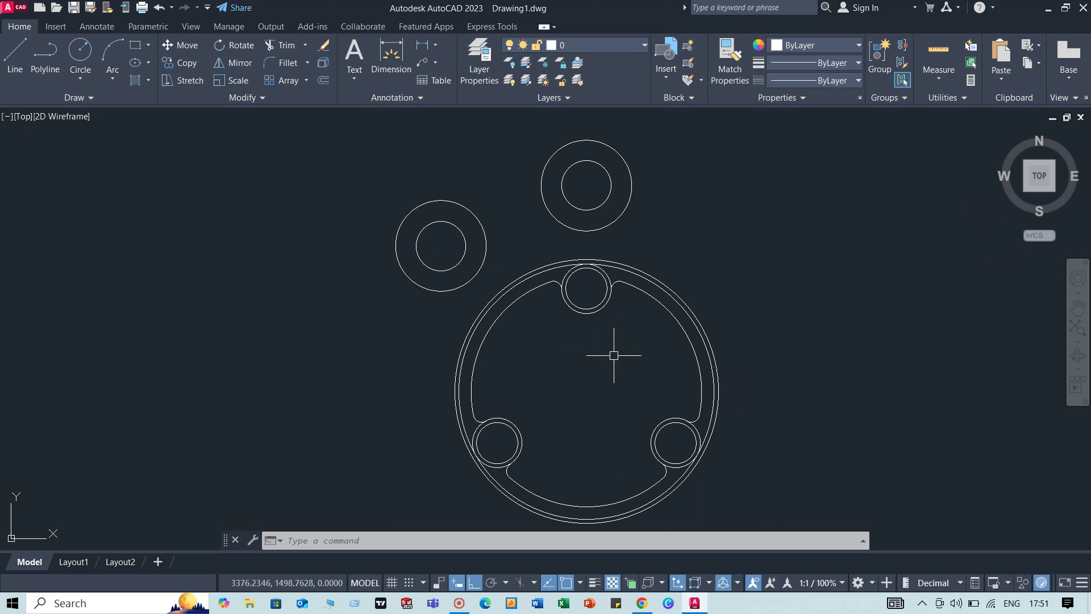
{"action": "type", "text": "F"}
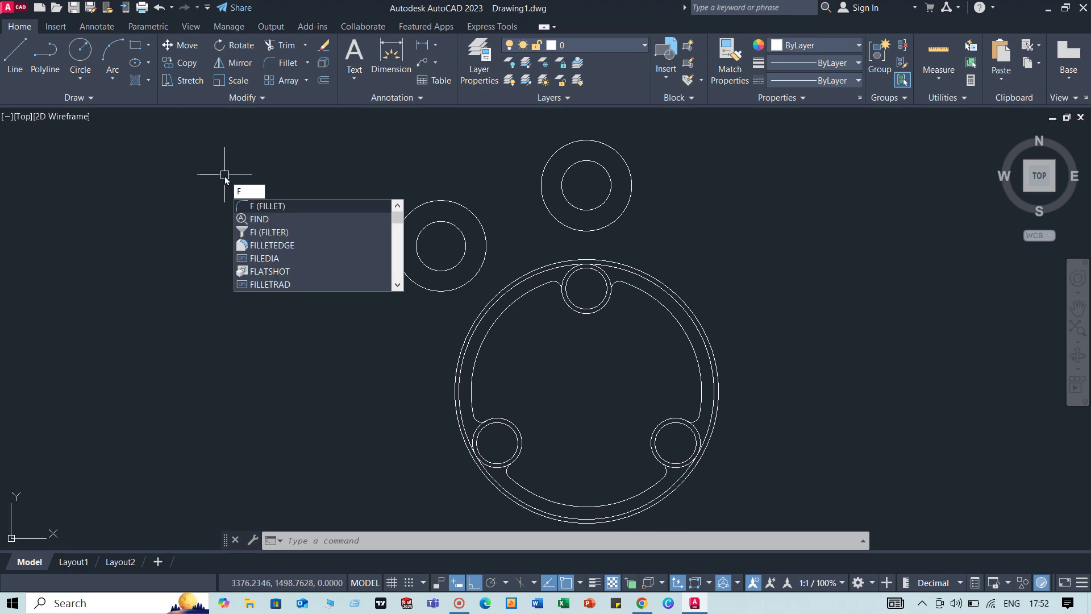
{"action": "key", "text": "Return"}
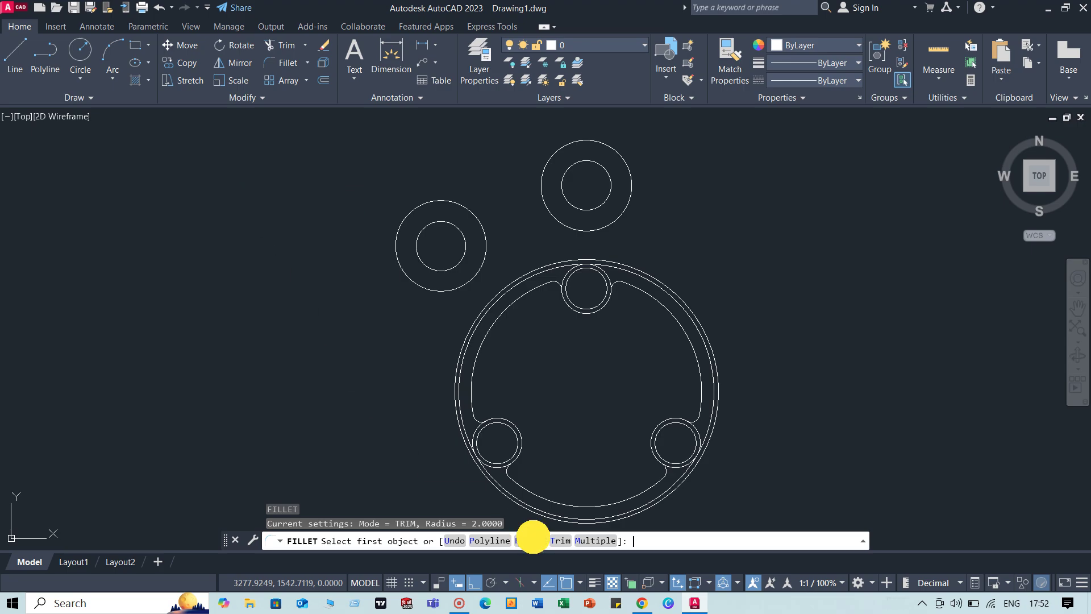
{"action": "left_click", "coordinate": [532, 539]}
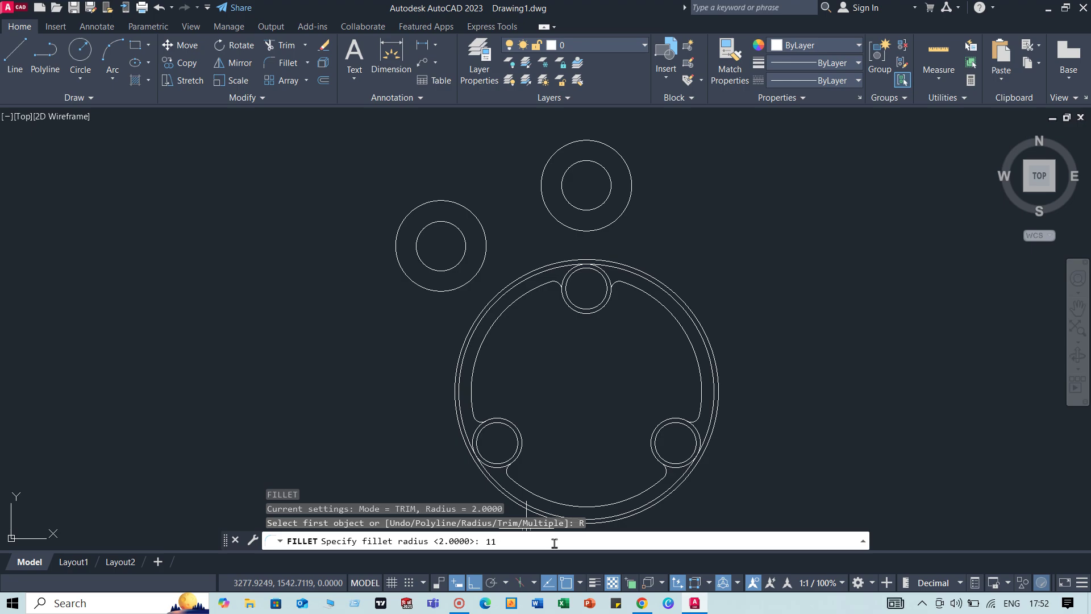
{"action": "type", "text": "11"}
{"action": "key", "text": "Return"}
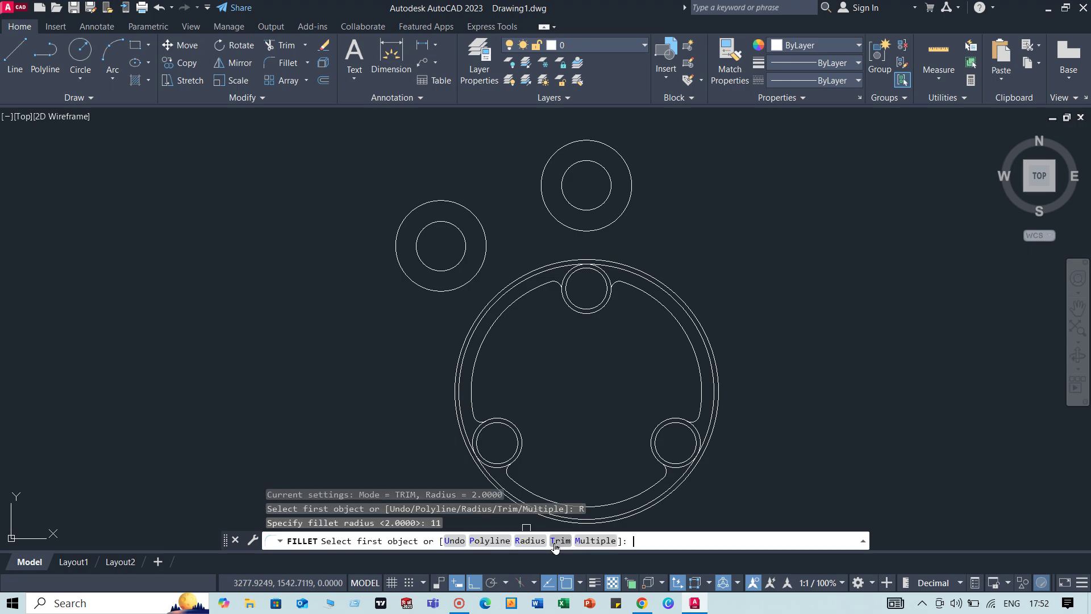
{"action": "left_click", "coordinate": [482, 221]}
{"action": "left_click", "coordinate": [537, 191]}
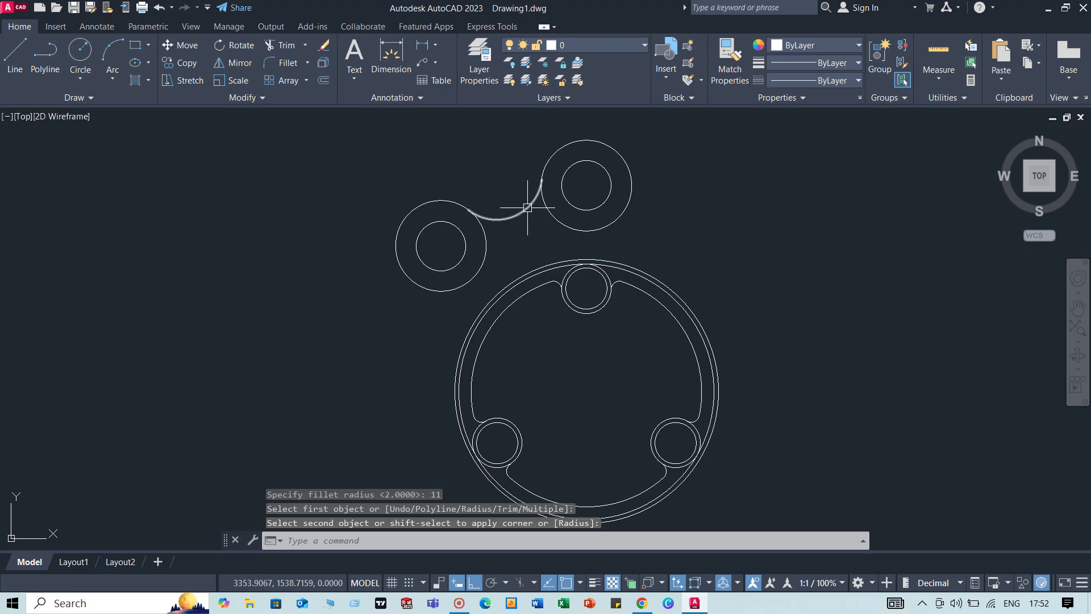
- Create a polar array of the radius 11 fillet arc about the large circles' centre with 8 items
{"action": "left_click", "coordinate": [527, 207]}
{"action": "type", "text": "a"}
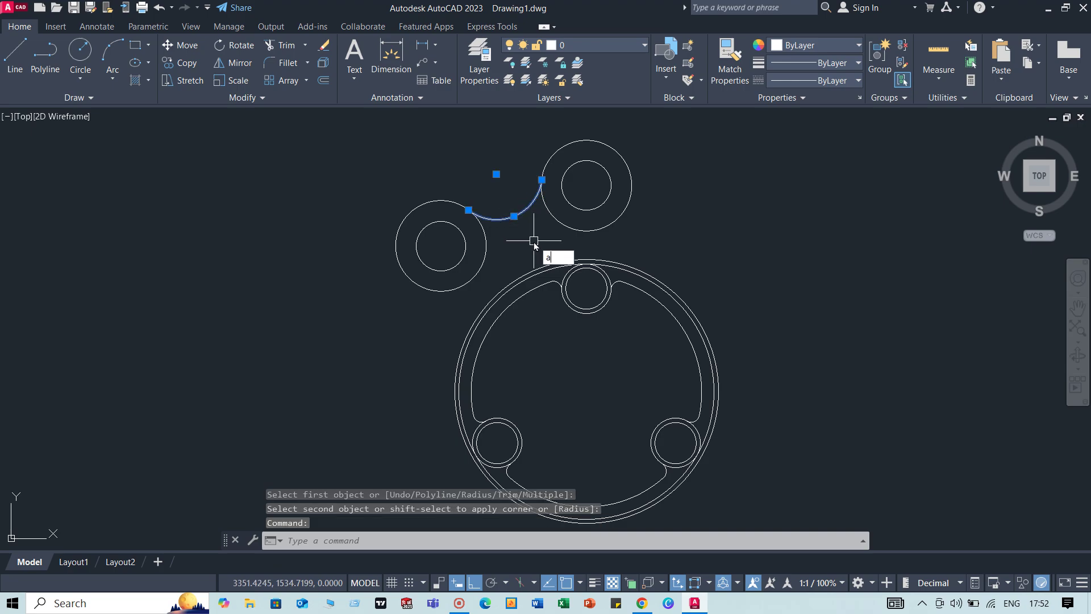
{"action": "type", "text": "r"}
{"action": "key", "text": "Down"}
{"action": "key", "text": "Return"}
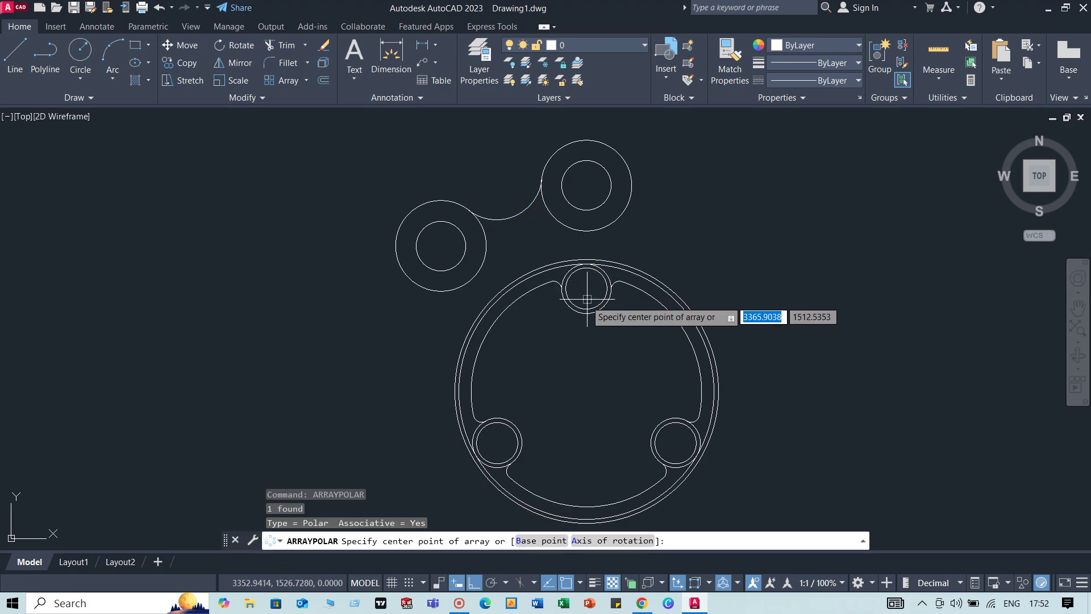
{"action": "left_click", "coordinate": [587, 392]}
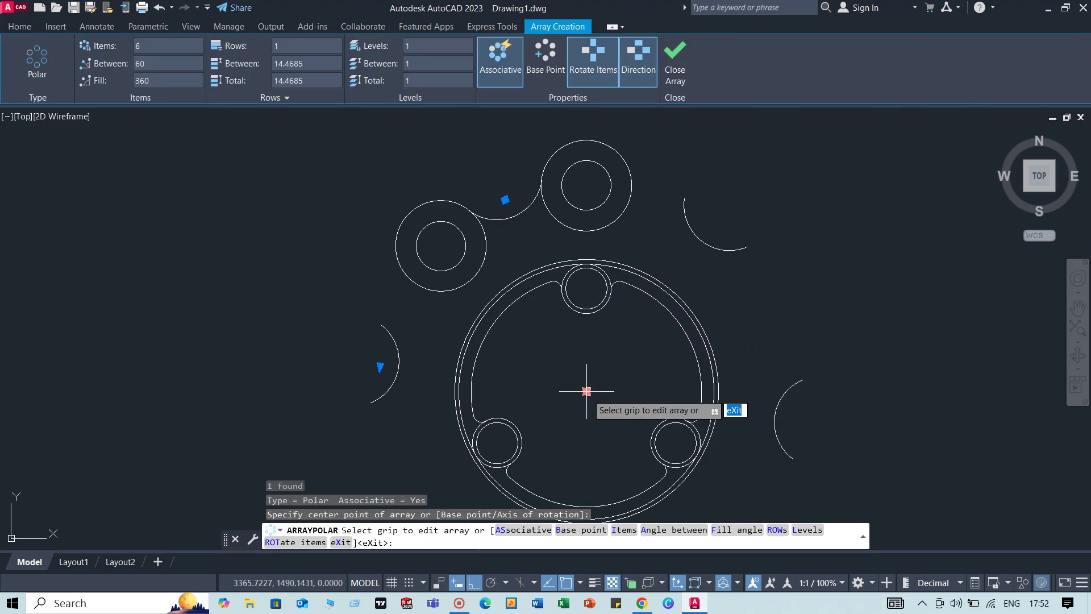
{"action": "left_click", "coordinate": [146, 50]}
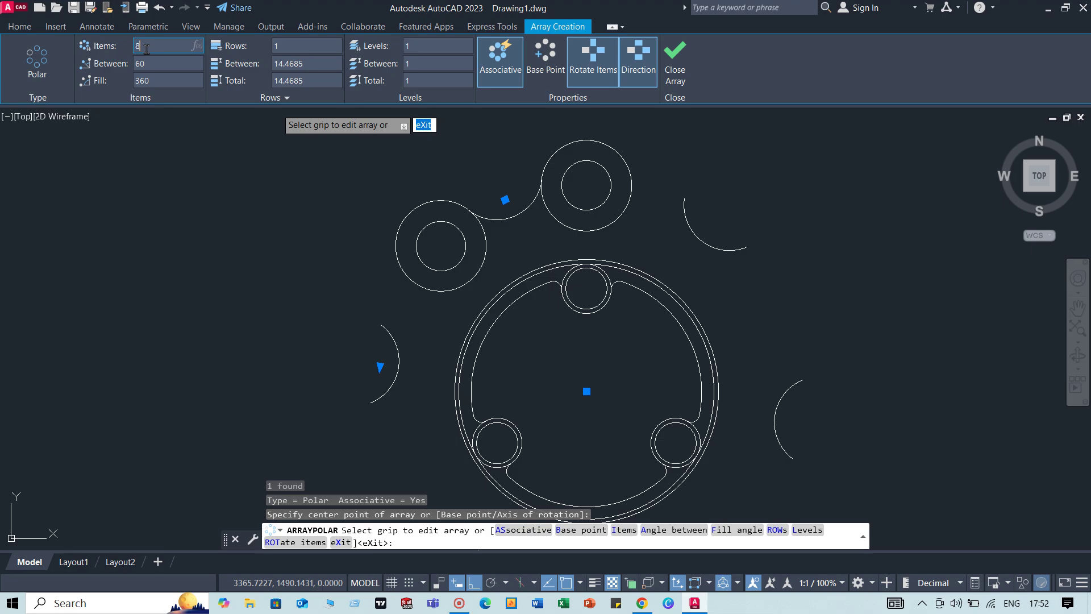
{"action": "type", "text": "8"}
{"action": "key", "text": "Return"}
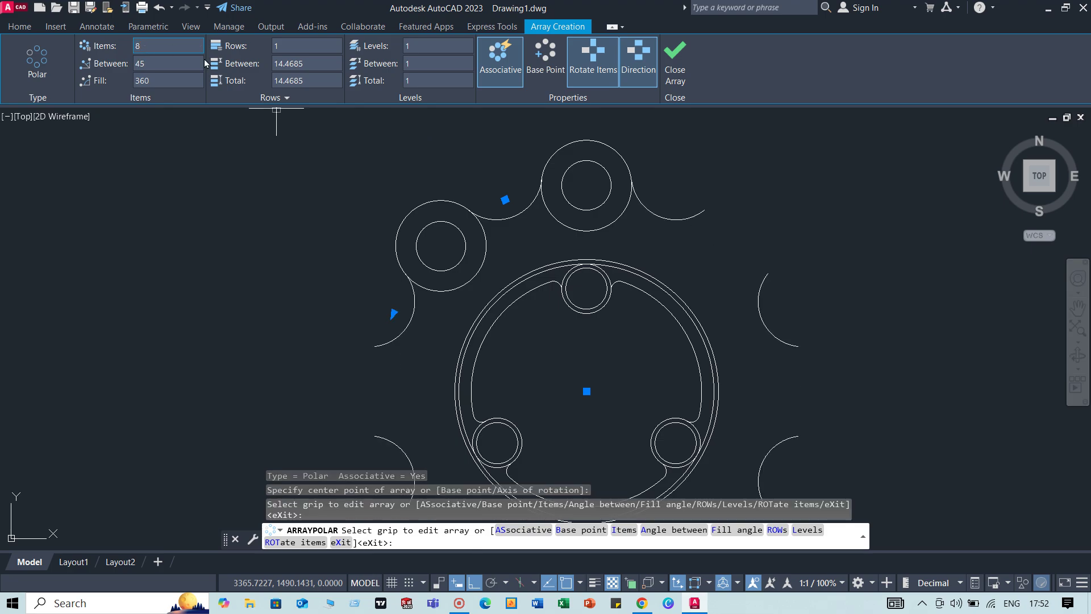
{"action": "left_click", "coordinate": [680, 63]}
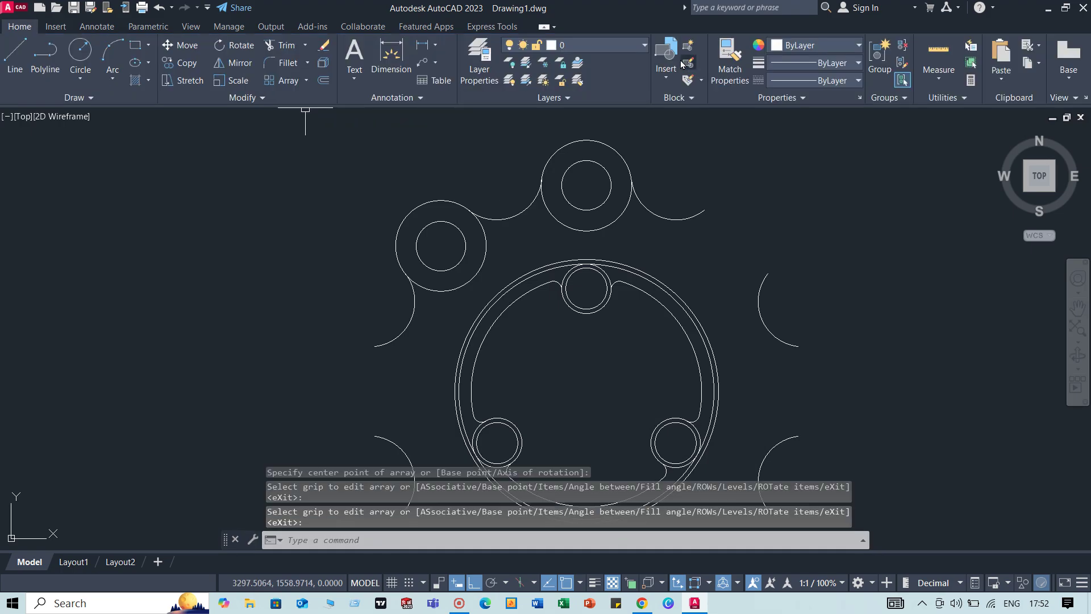
- Trim away the inward-facing portions of both outer lobe circles between the radius 11 arcs
{"action": "type", "text": "t"}
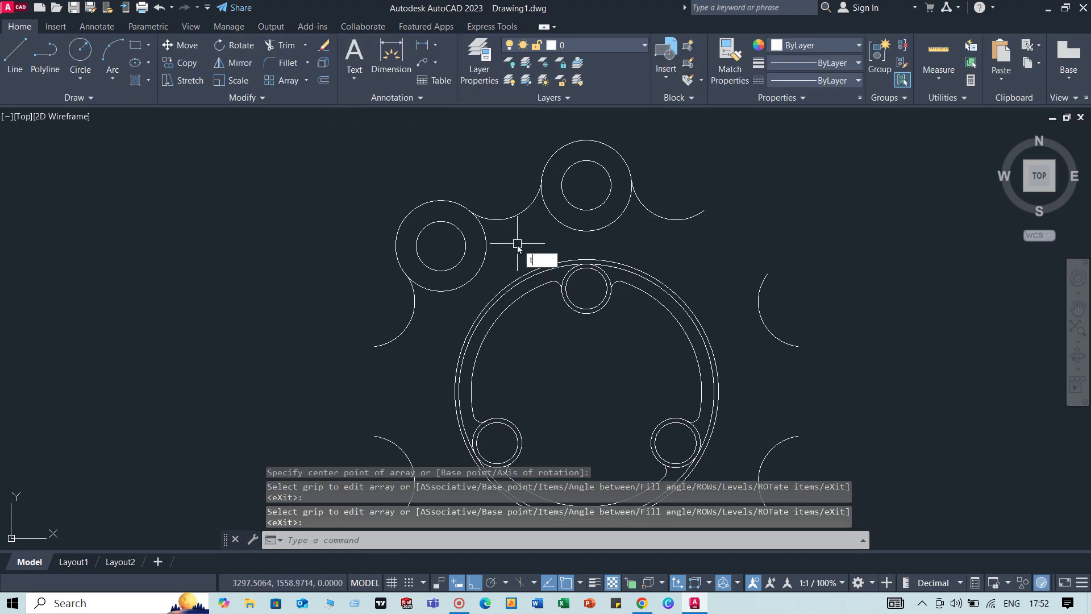
{"action": "type", "text": "r"}
{"action": "key", "text": "Return"}
{"action": "left_click", "coordinate": [479, 248]}
{"action": "left_click", "coordinate": [575, 230]}
{"action": "right_click", "coordinate": [286, 210]}
{"action": "left_click", "coordinate": [291, 214]}
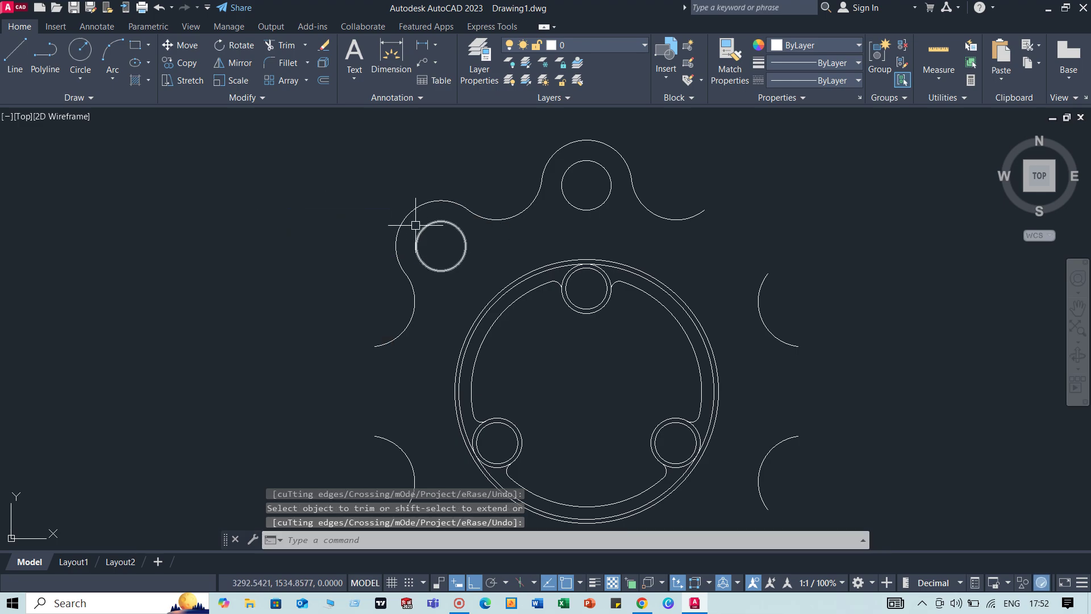
- Create a polar array of both outer holes and their lobe arcs about the large circles' centre with 8 items
{"action": "left_click", "coordinate": [420, 226]}
{"action": "left_click", "coordinate": [404, 213]}
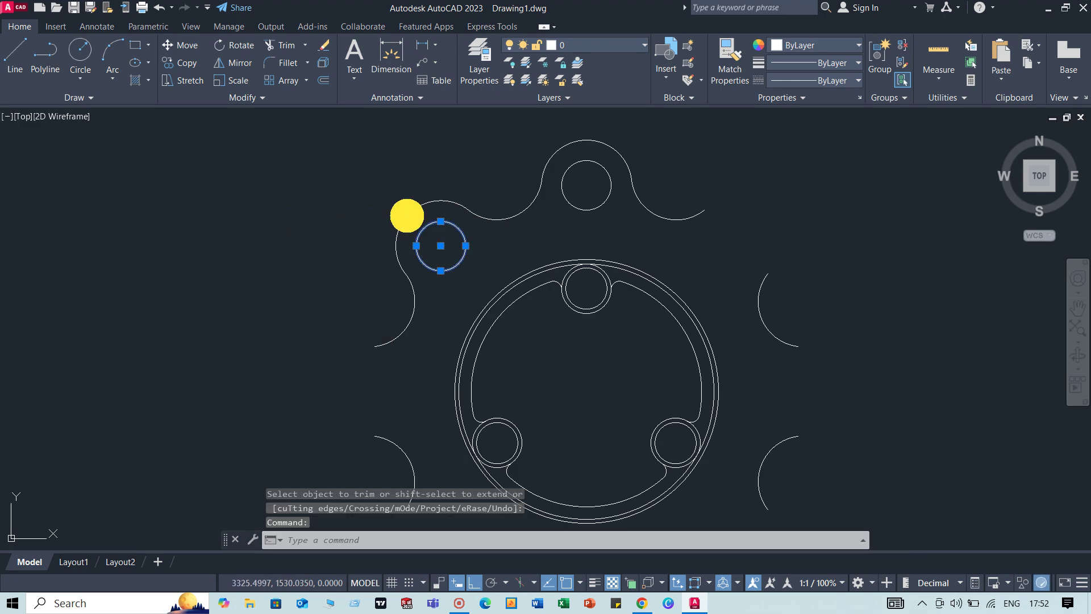
{"action": "left_click", "coordinate": [582, 209]}
{"action": "left_click", "coordinate": [594, 138]}
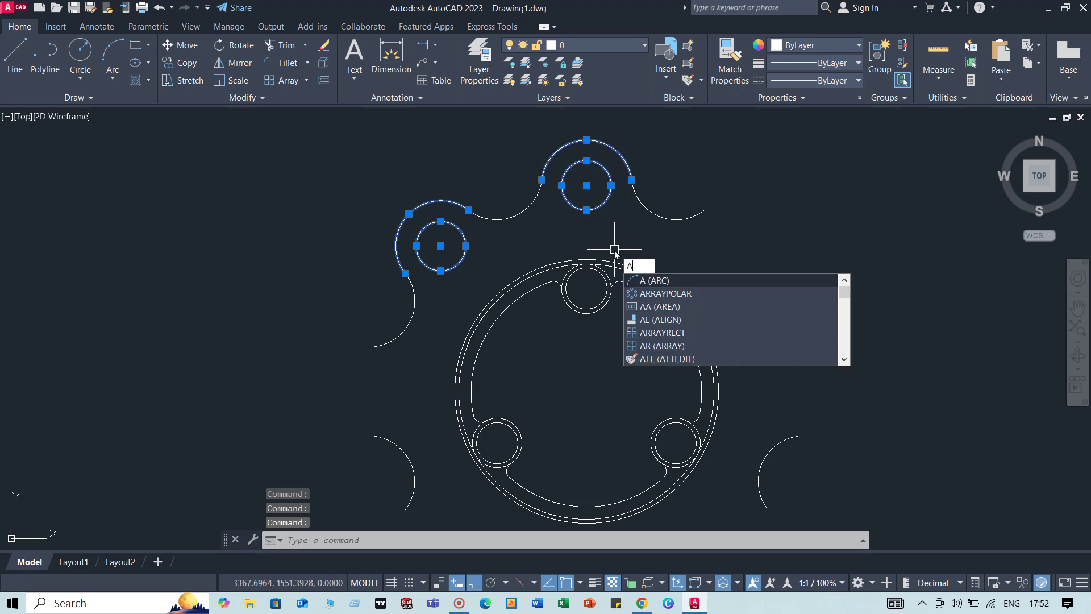
{"action": "left_click", "coordinate": [658, 287]}
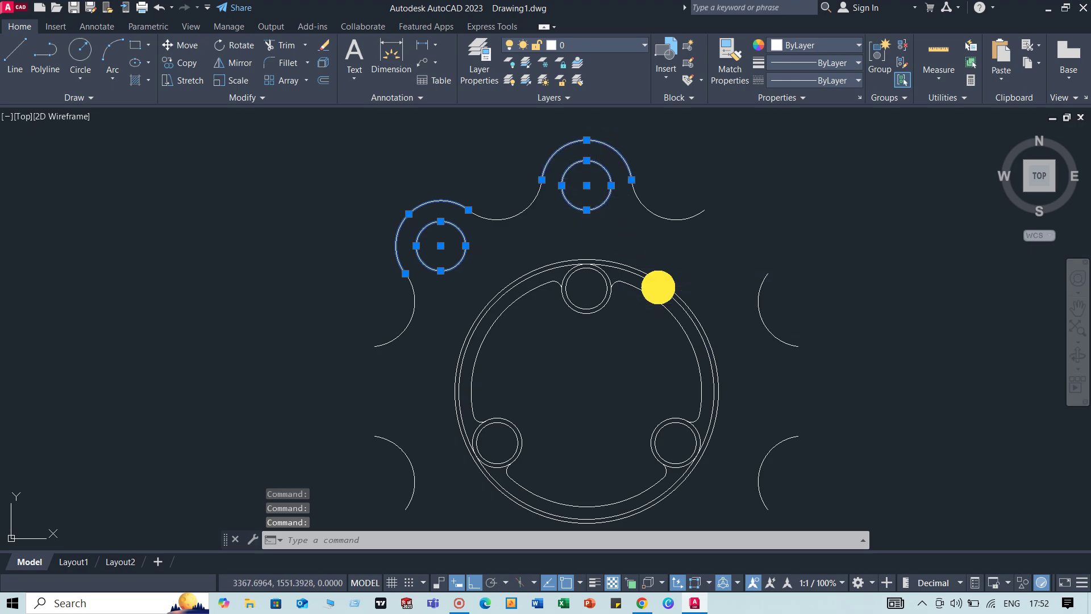
{"action": "left_click", "coordinate": [585, 387]}
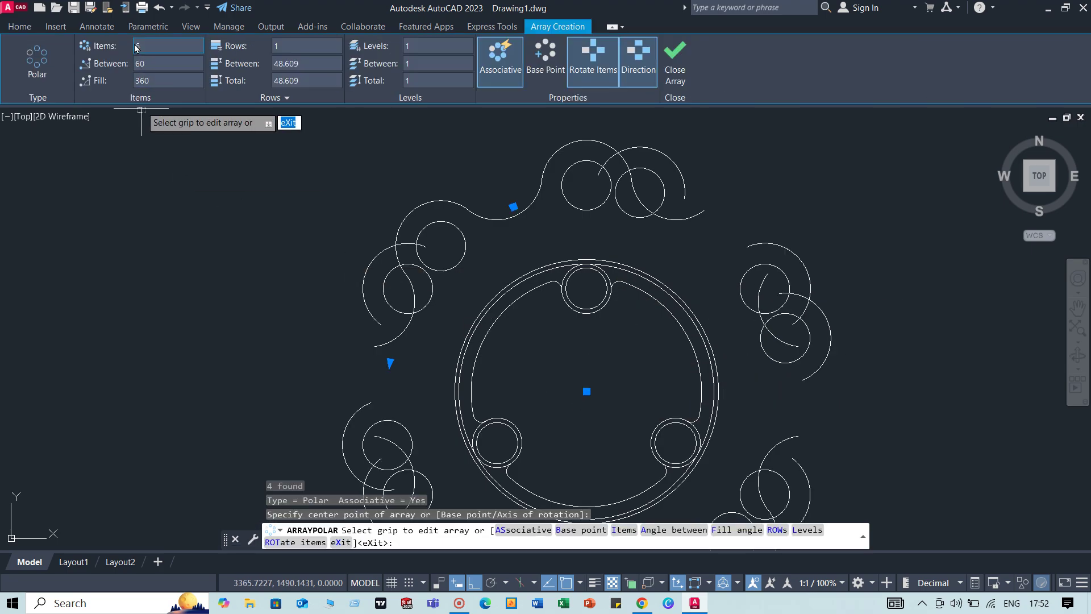
{"action": "left_click", "coordinate": [152, 44]}
{"action": "type", "text": "8"}
{"action": "left_click", "coordinate": [675, 56]}
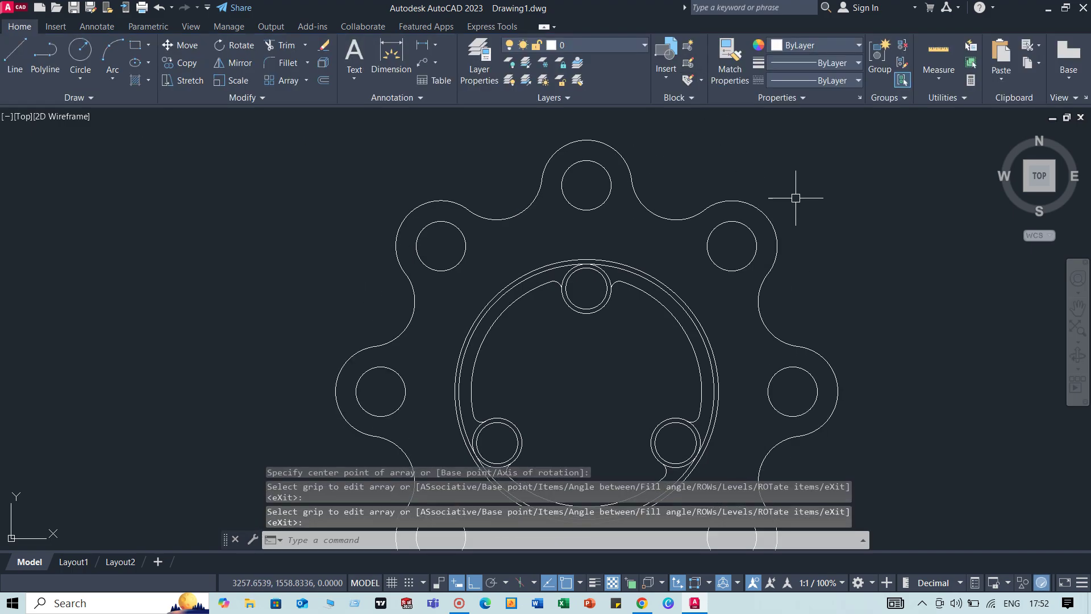
- Turn on the clean screen display and bring the whole part into view
{"action": "left_click", "coordinate": [1068, 585]}
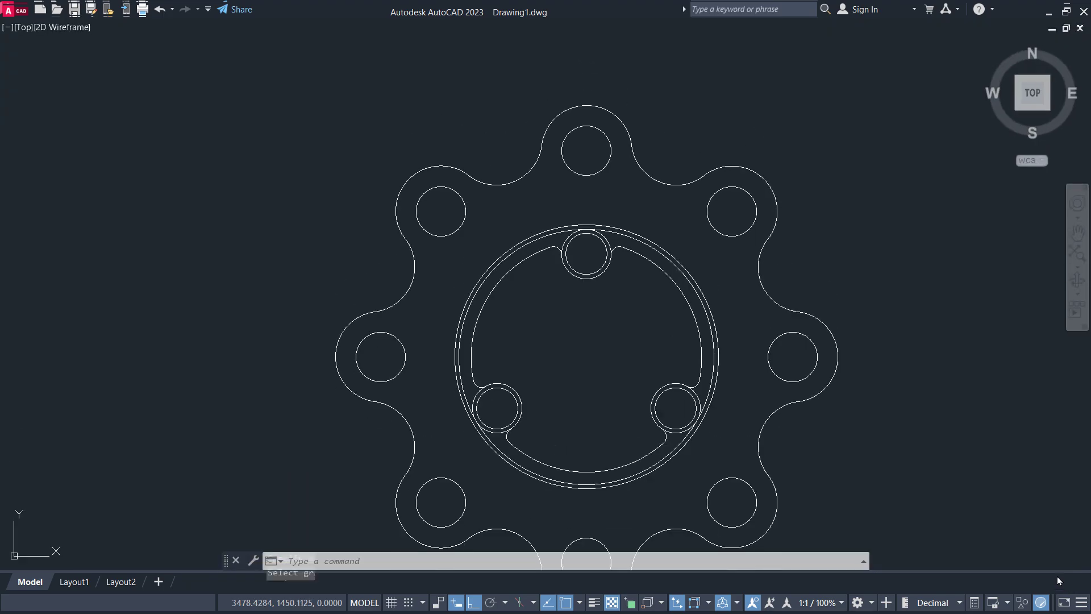
{"action": "middle_click_drag", "start_coordinate": [587, 380], "coordinate": [574, 325]}
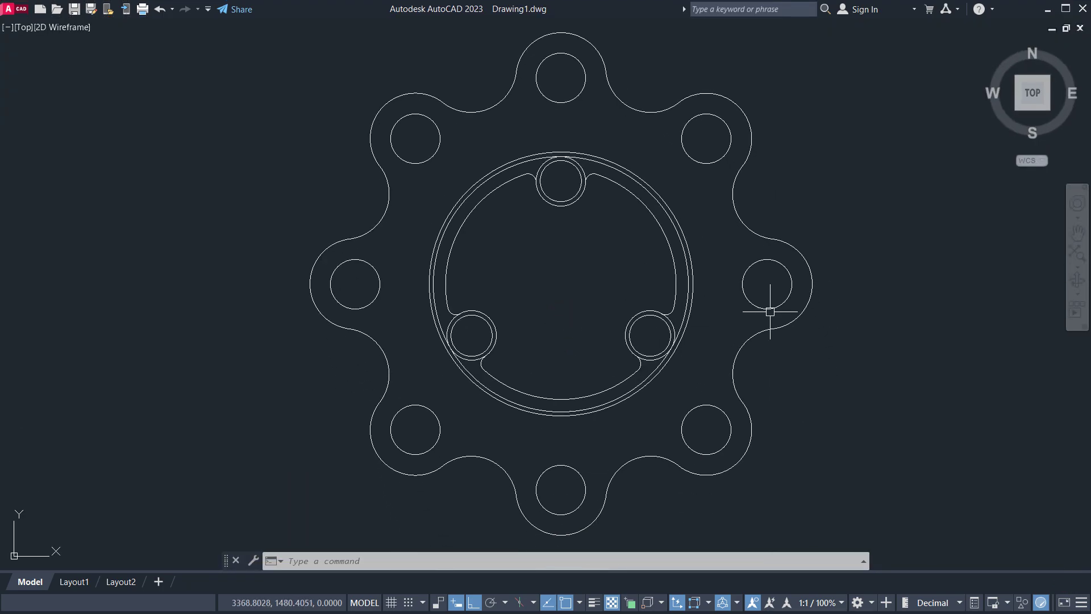